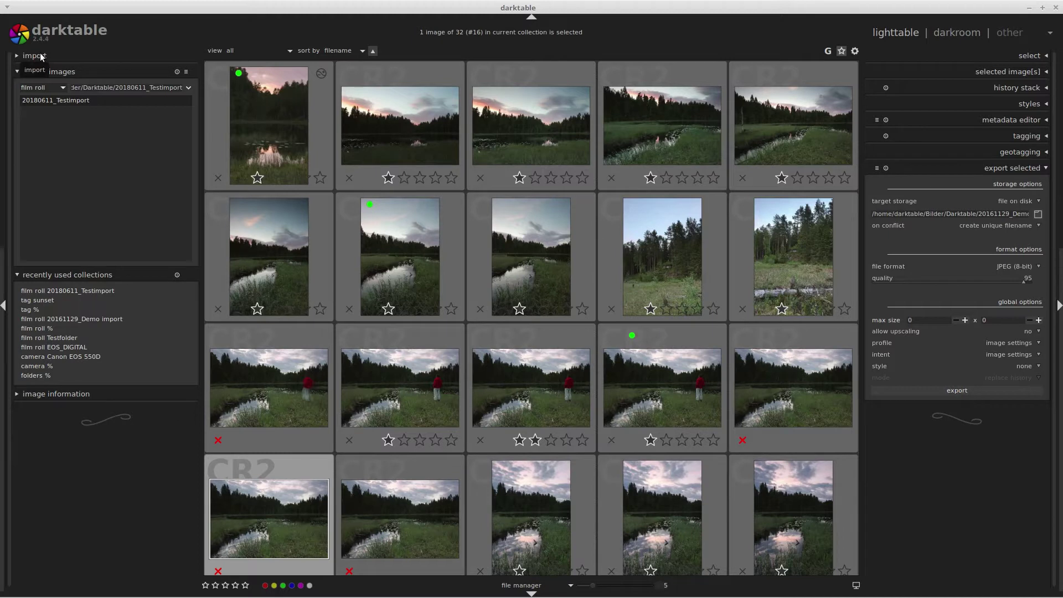
Step: Import the folder "Bilde til ep 5" from the Darktable pictures directory as a film roll
left_click(38, 55)
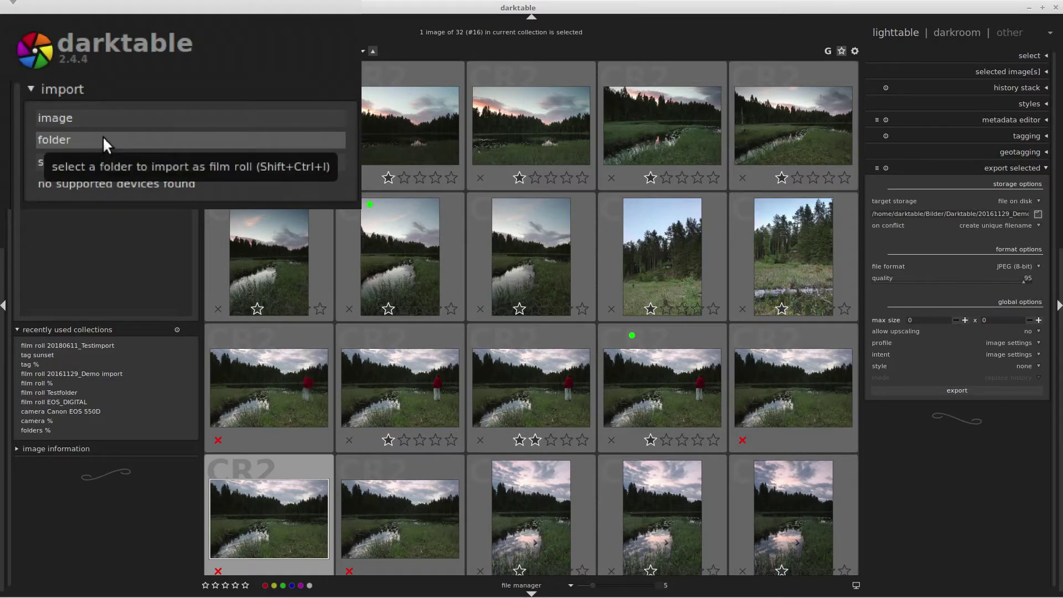
left_click(57, 83)
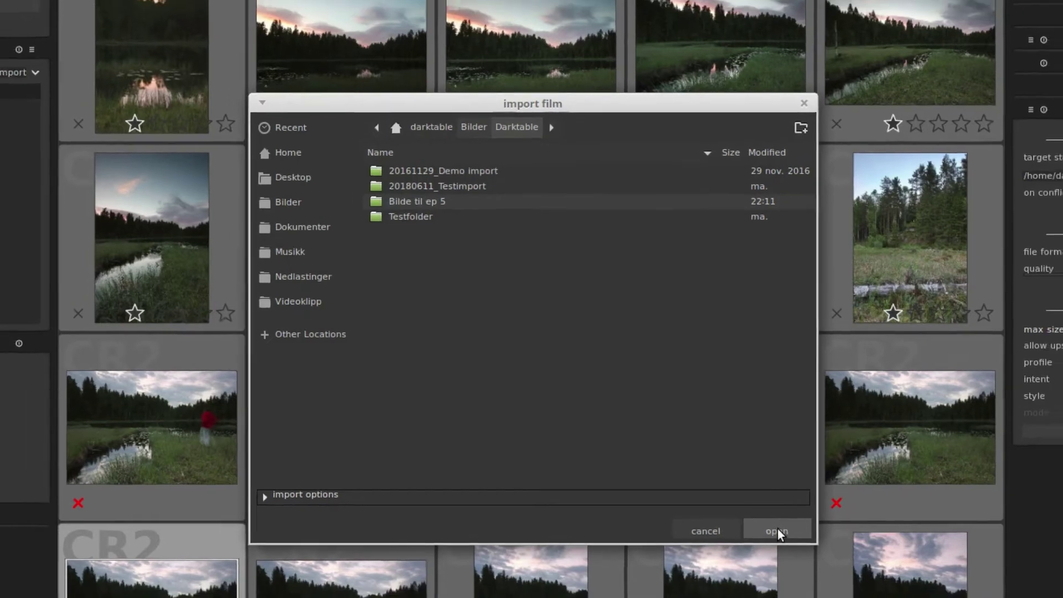
left_click(786, 536)
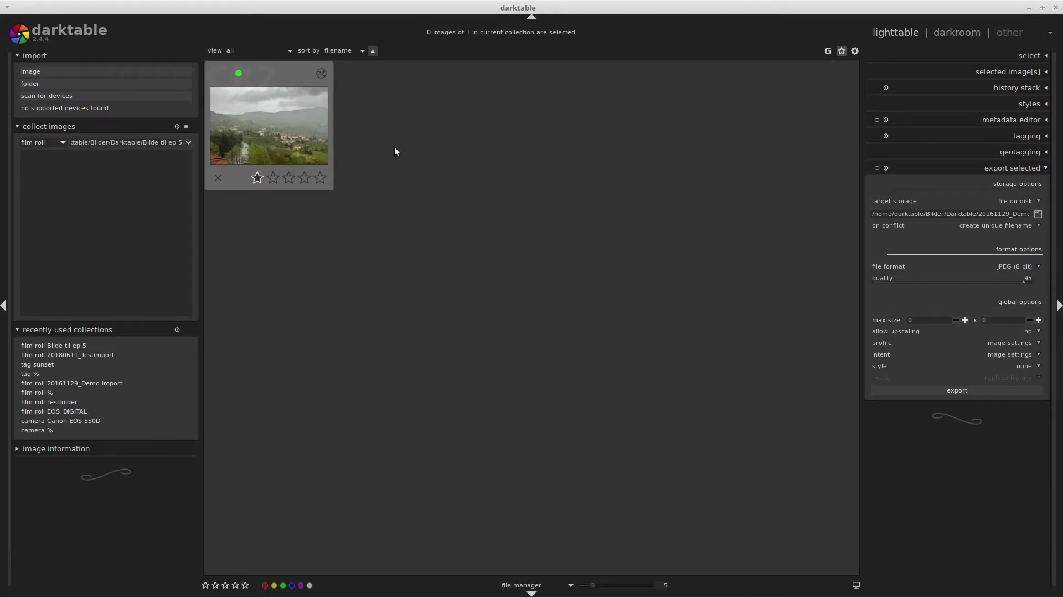
Step: Open the imported landscape photo in the darkroom to review its existing edit history, and return to the lighttable
double_click(270, 131)
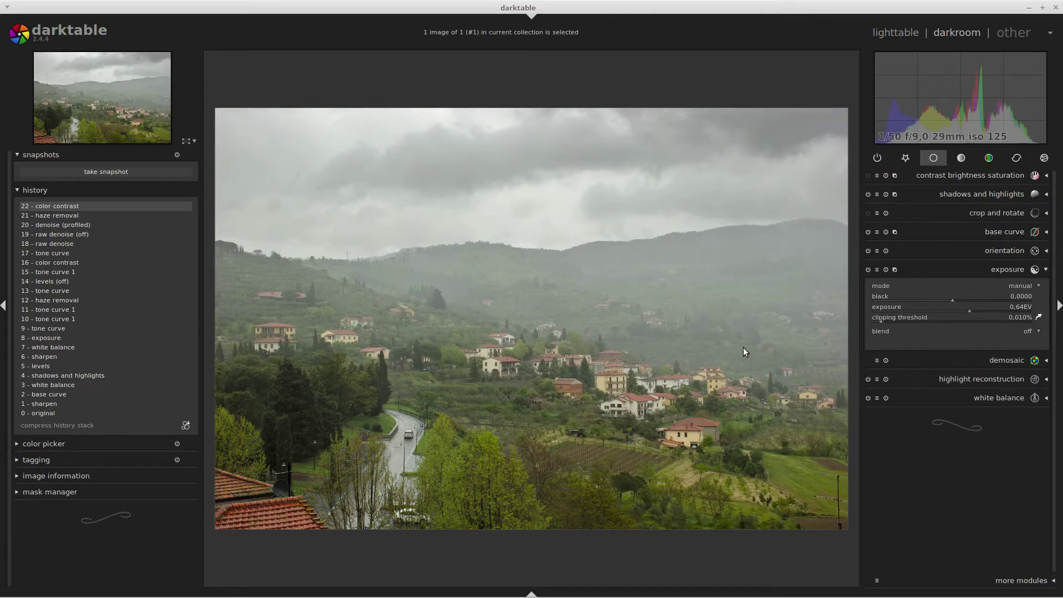
left_click(895, 33)
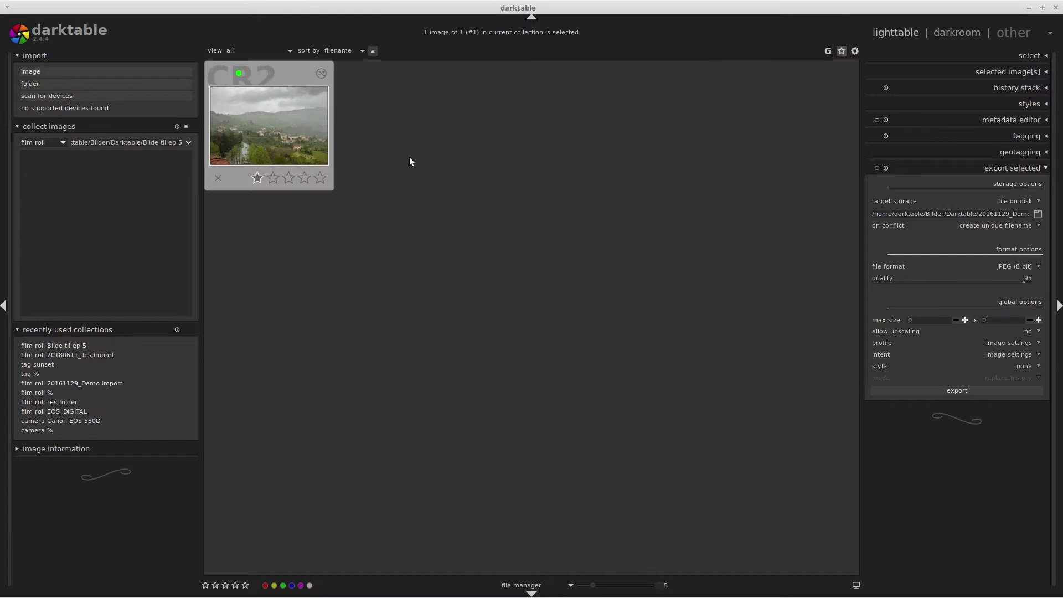
Step: Duplicate the landscape photo and remove the green colour label from both copies
key("ctrl+d")
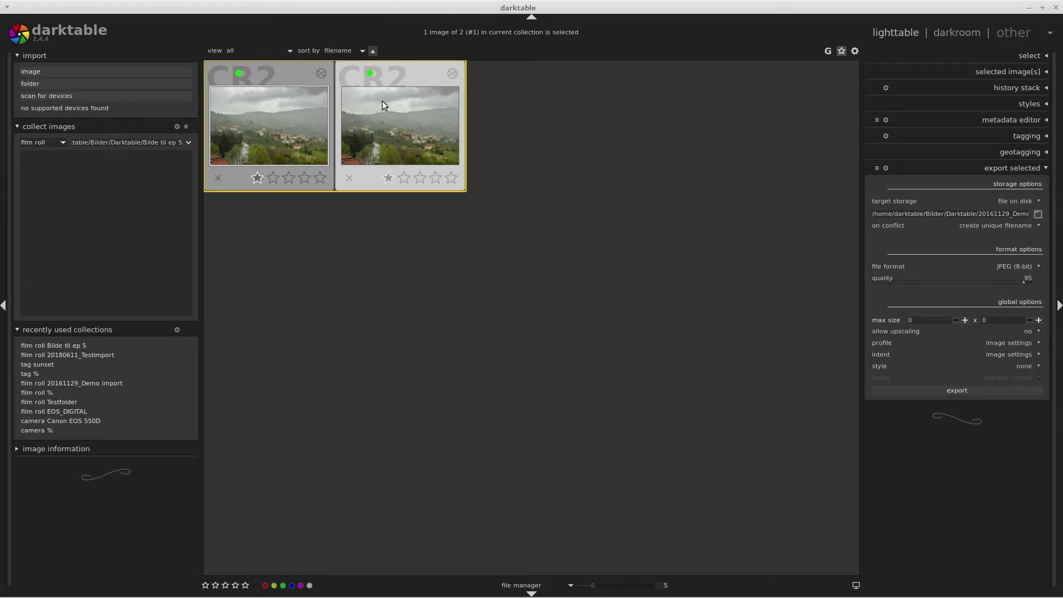
key("F3")
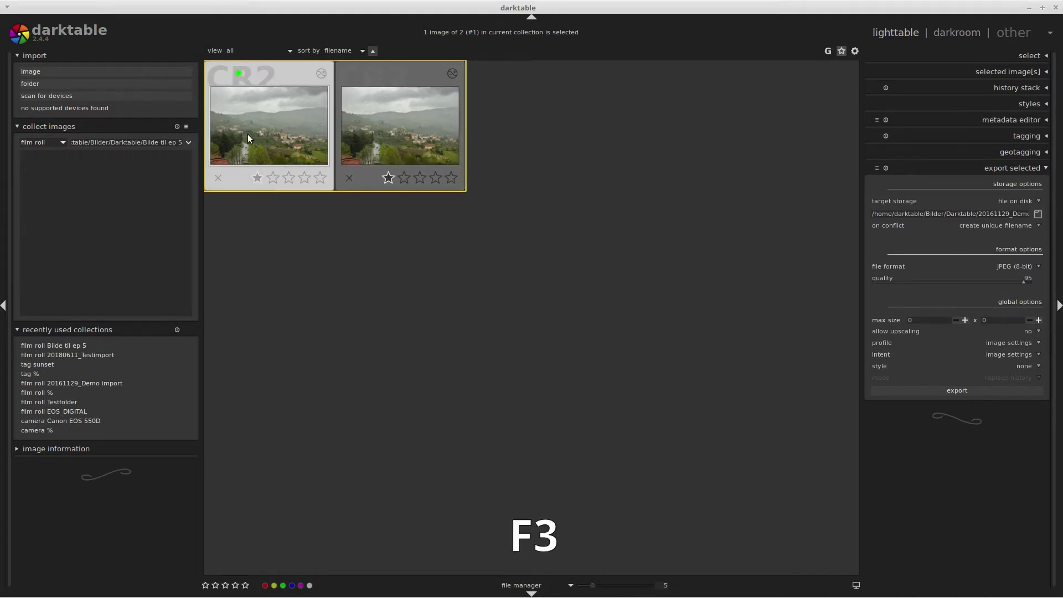
key("F3")
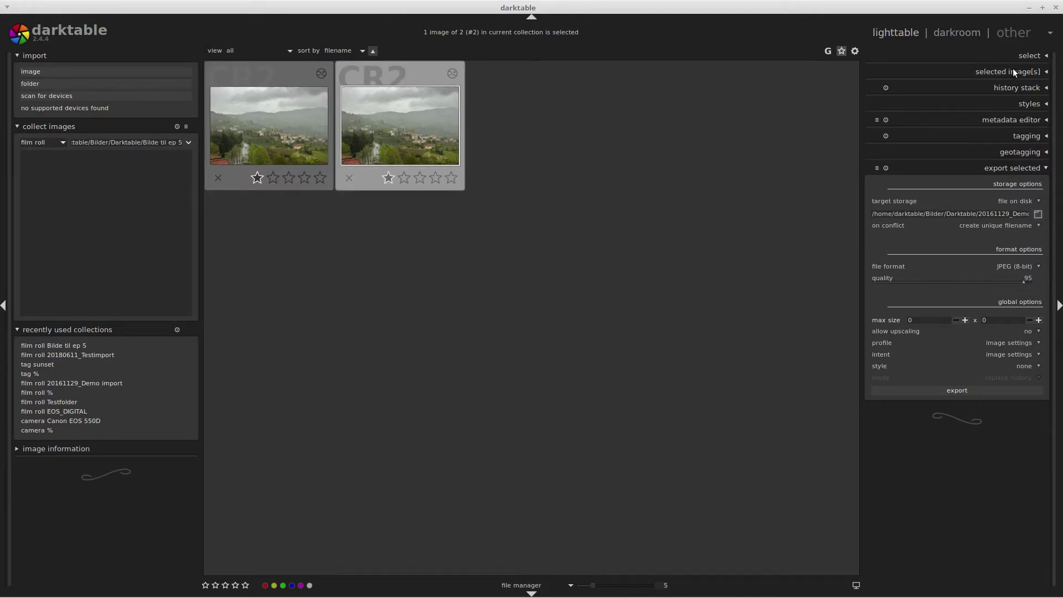
Step: Discard the history stack of the duplicate photo and accept clearing its edits
left_click(1013, 87)
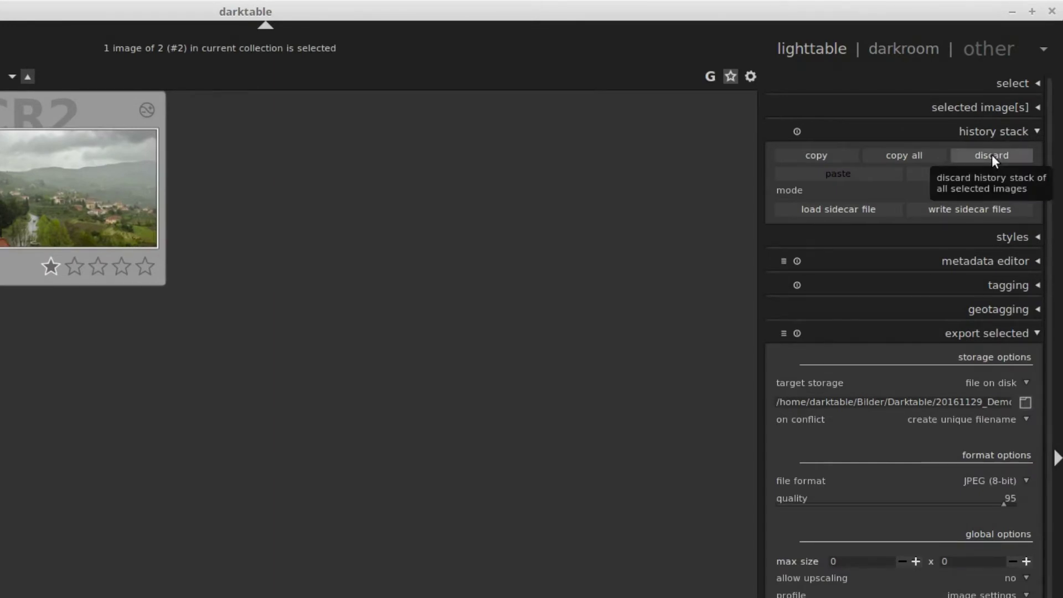
left_click(993, 155)
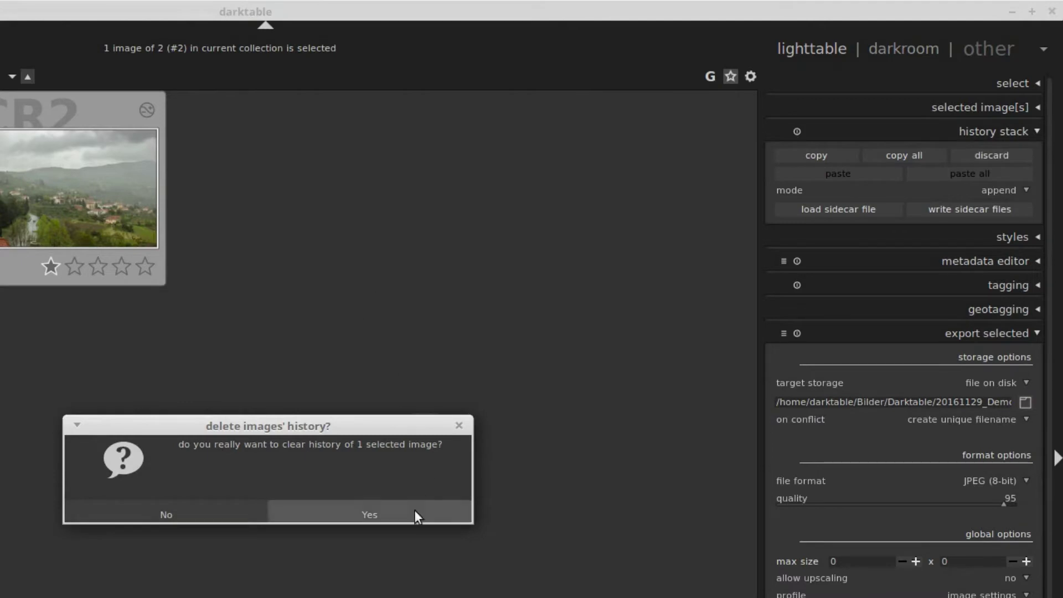
left_click(370, 514)
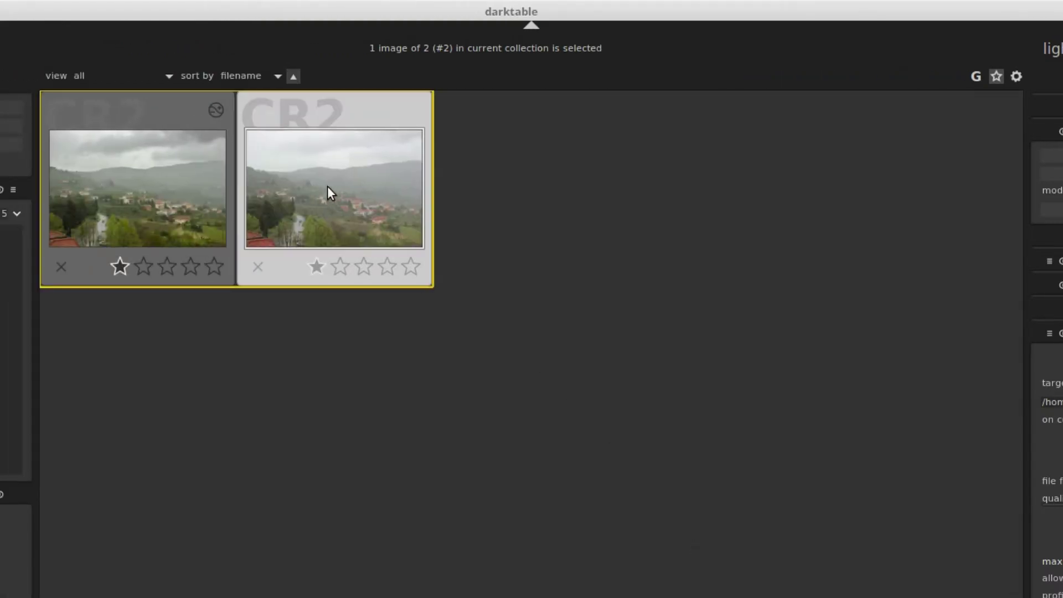
Step: Open the duplicate in the darkroom and set its white balance preset to cloudy with finetune at -1 mired
double_click(351, 199)
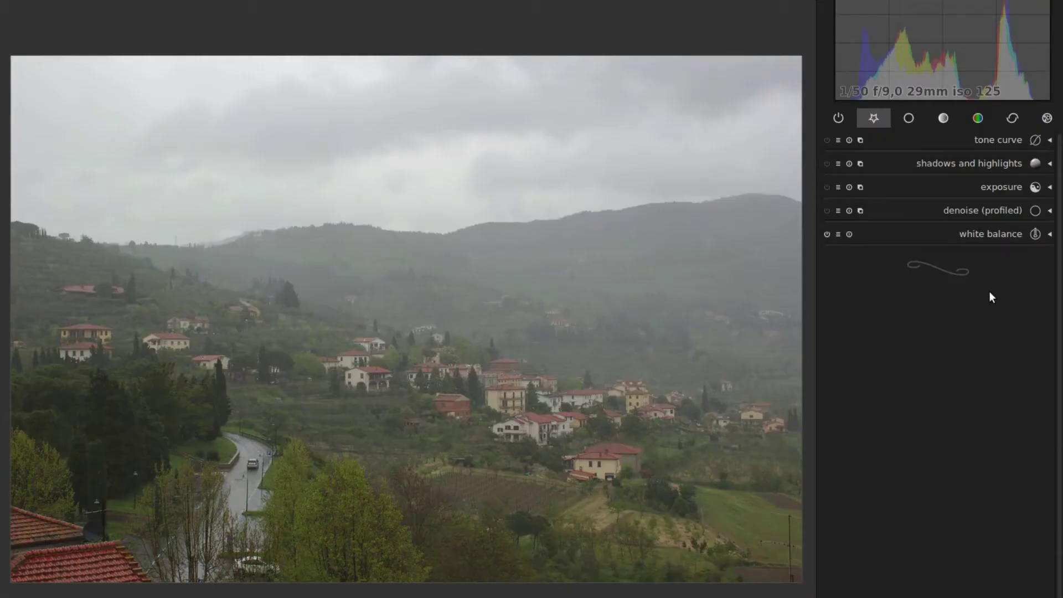
left_click(977, 235)
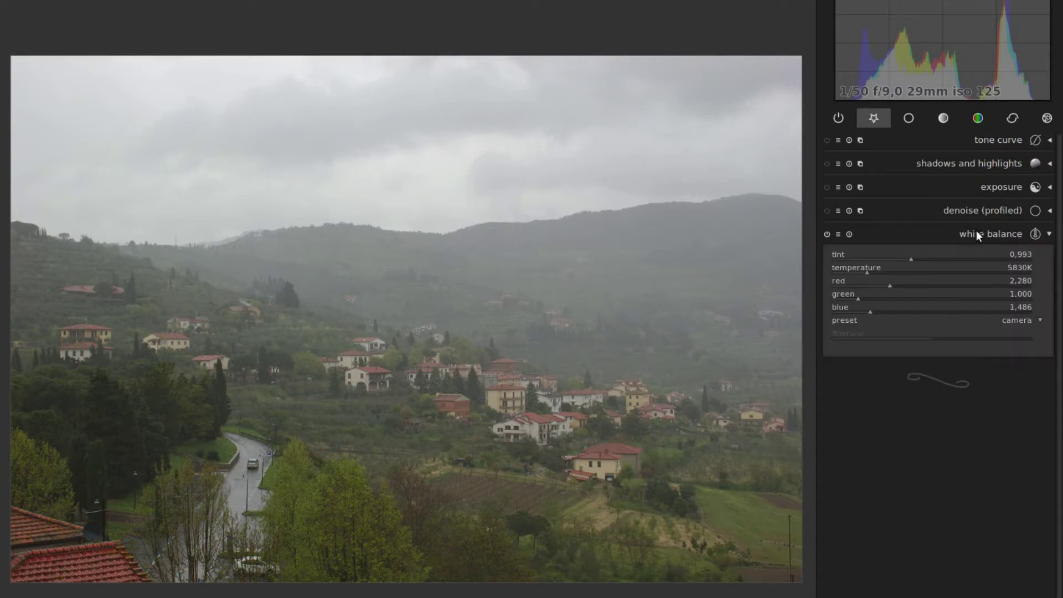
left_click(1015, 321)
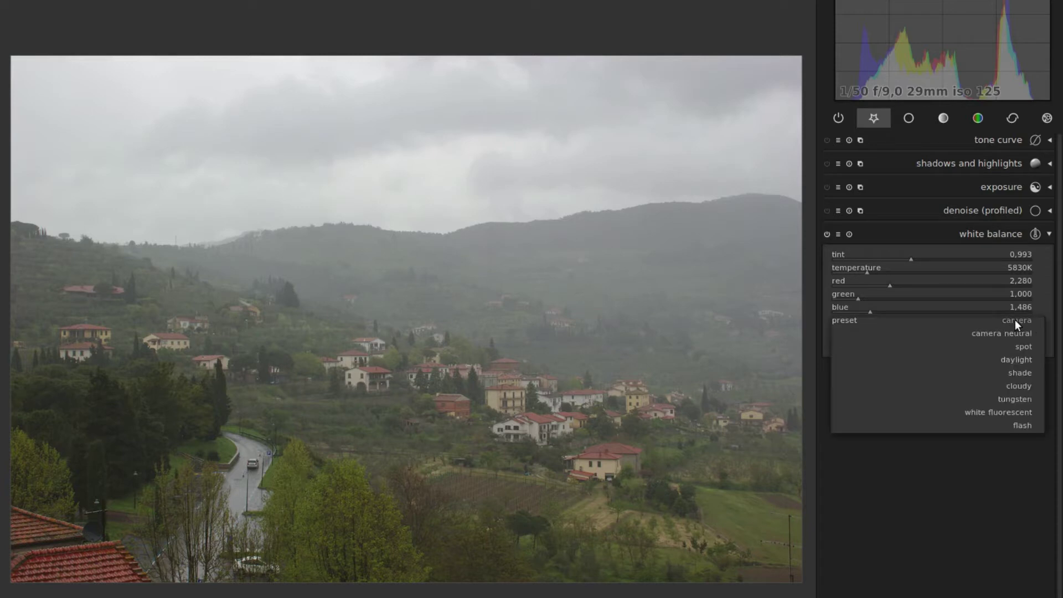
left_click(1018, 387)
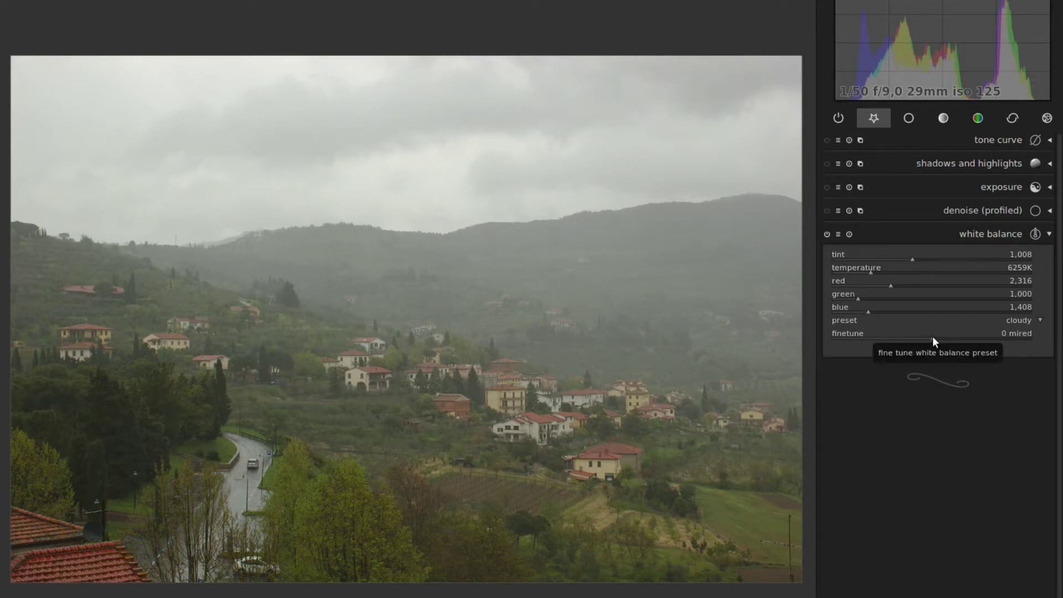
scroll(926, 336, "down", 1)
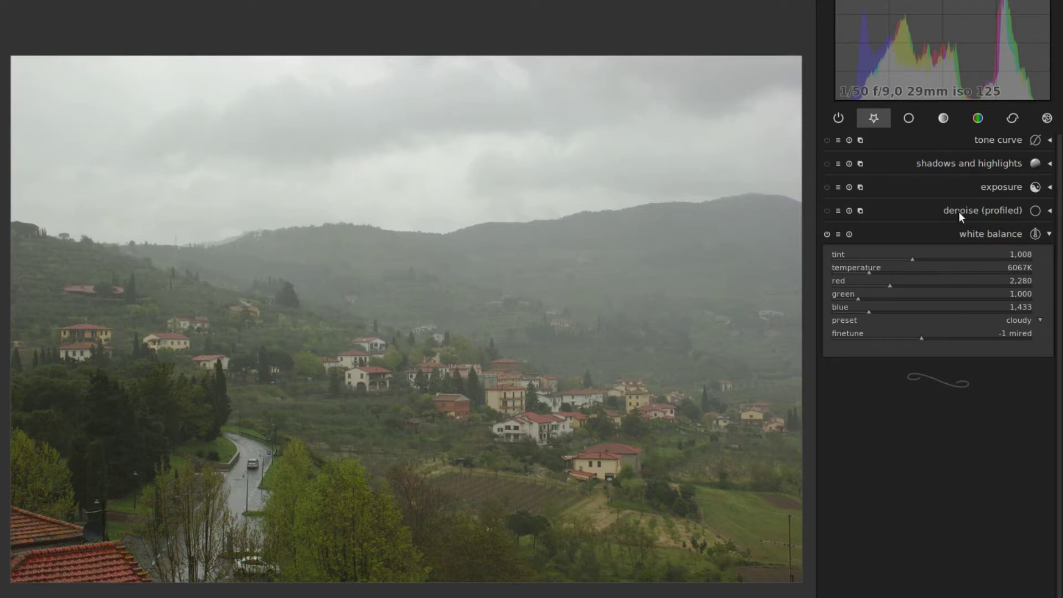
Step: Raise the photo's exposure correction to 0.64 EV
left_click(992, 186)
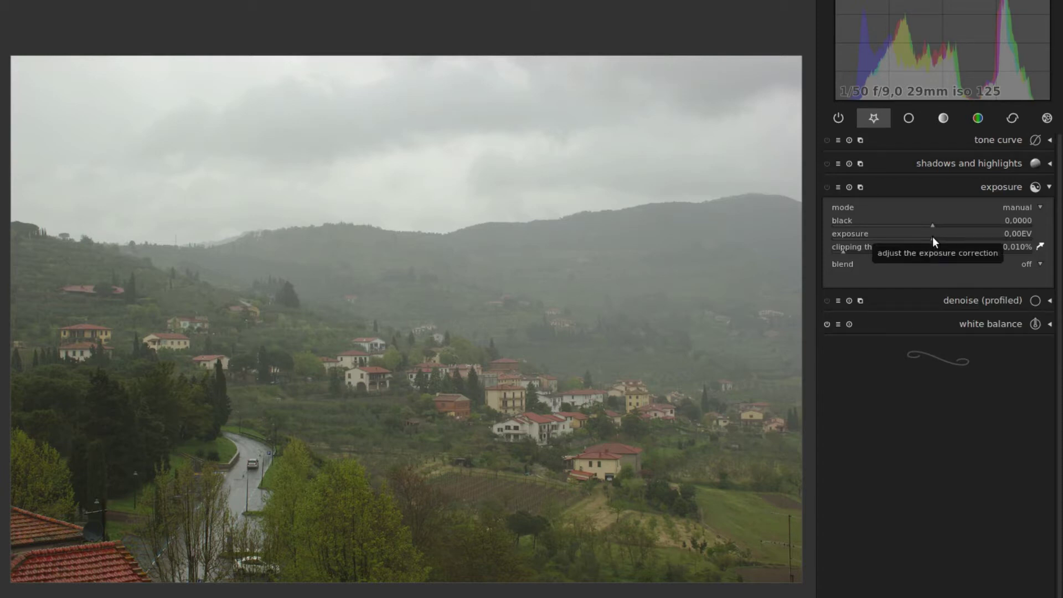
left_click_drag(933, 237, 953, 237)
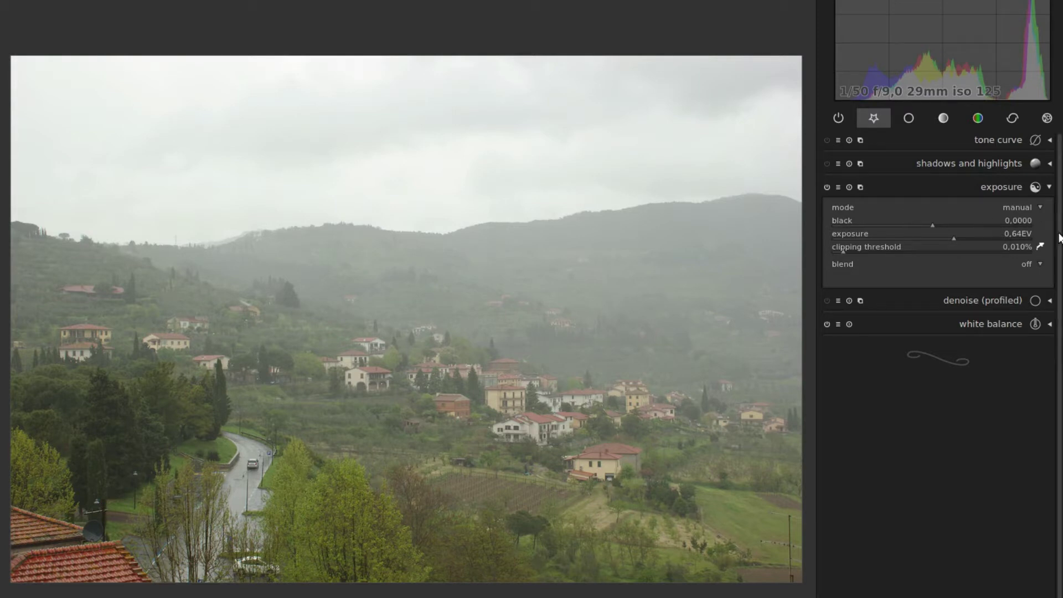
Step: Set the shadows value to 0 in the shadows and highlights module
left_click(950, 160)
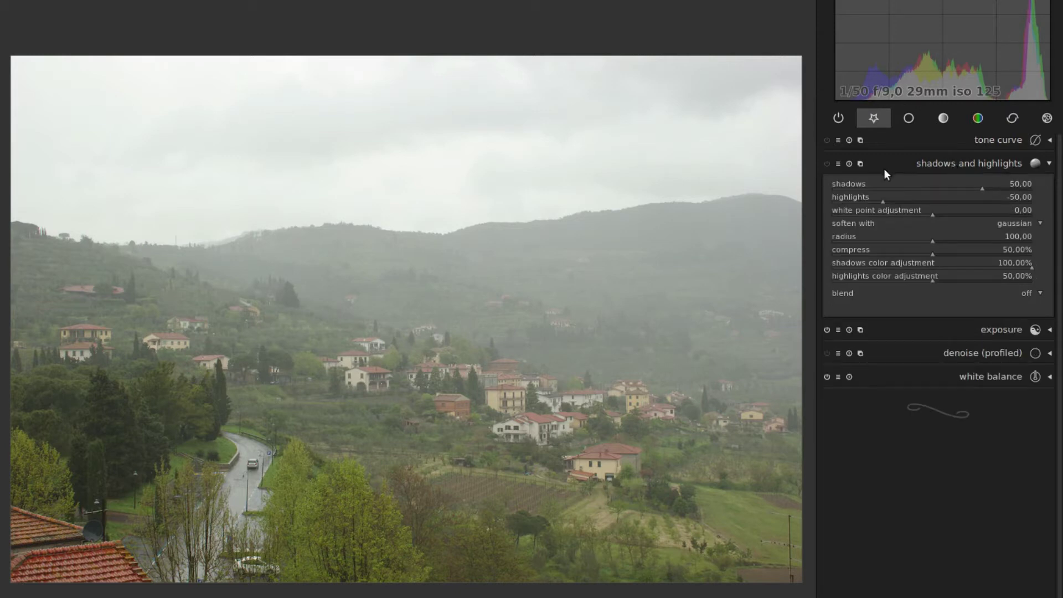
right_click(926, 187)
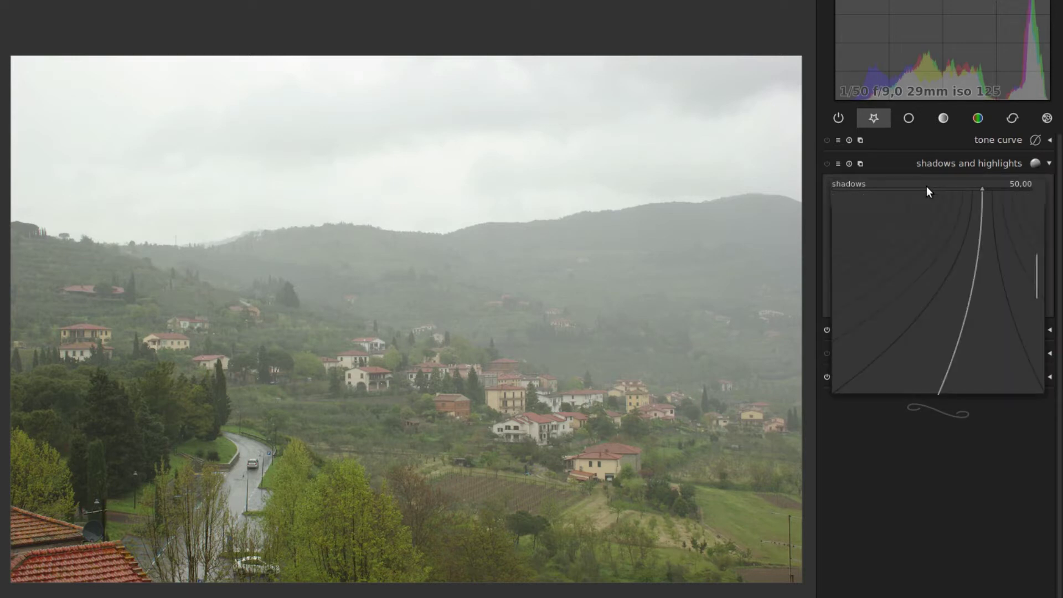
type("0")
key("Return")
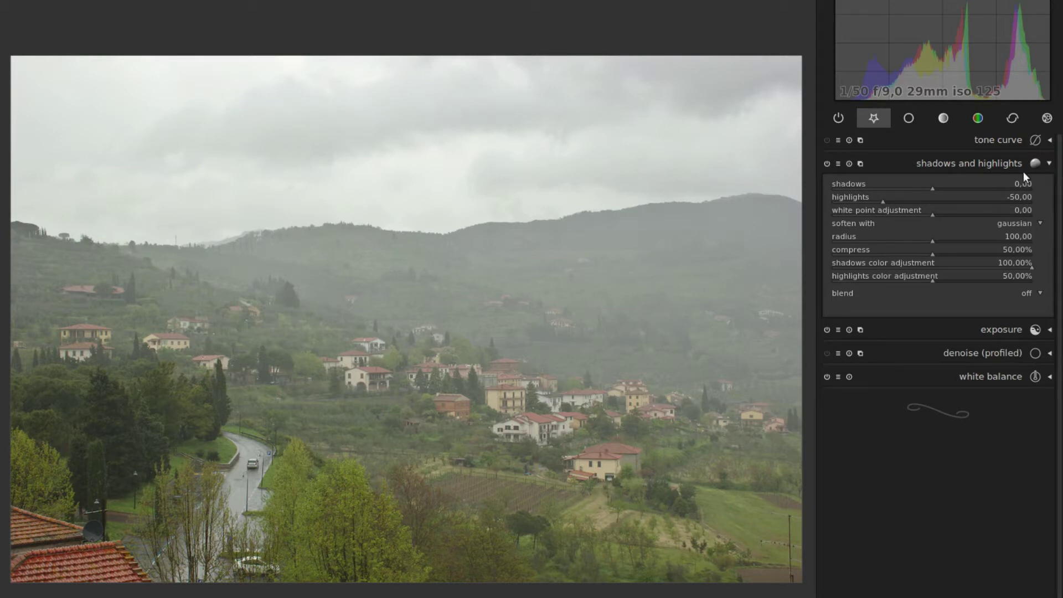
Step: Give the tone curve a drawn gradient mask along the horizon, tilted slightly to follow the hill ridge
left_click(989, 138)
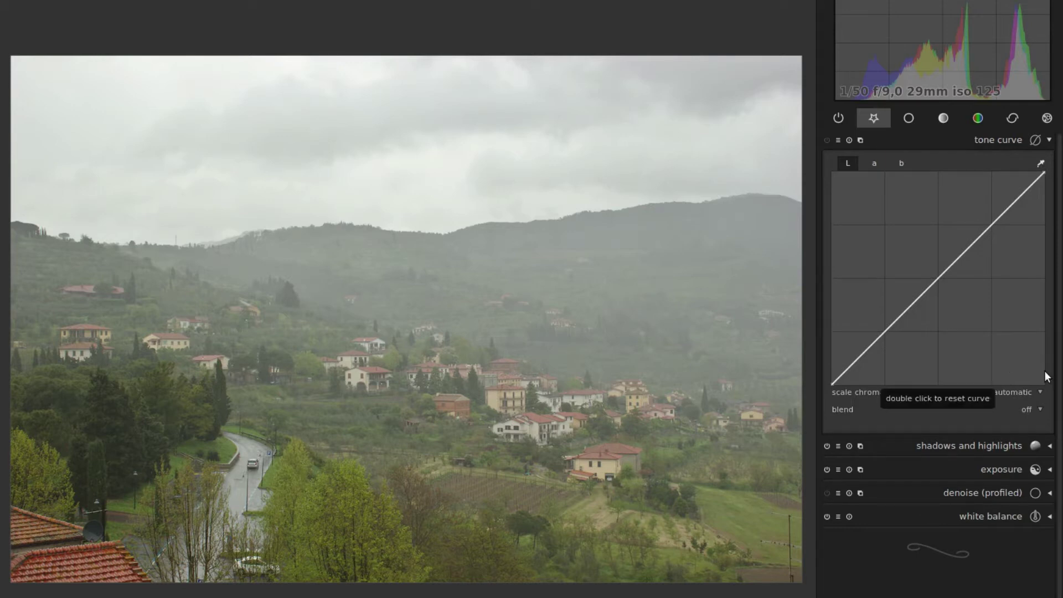
left_click(1026, 413)
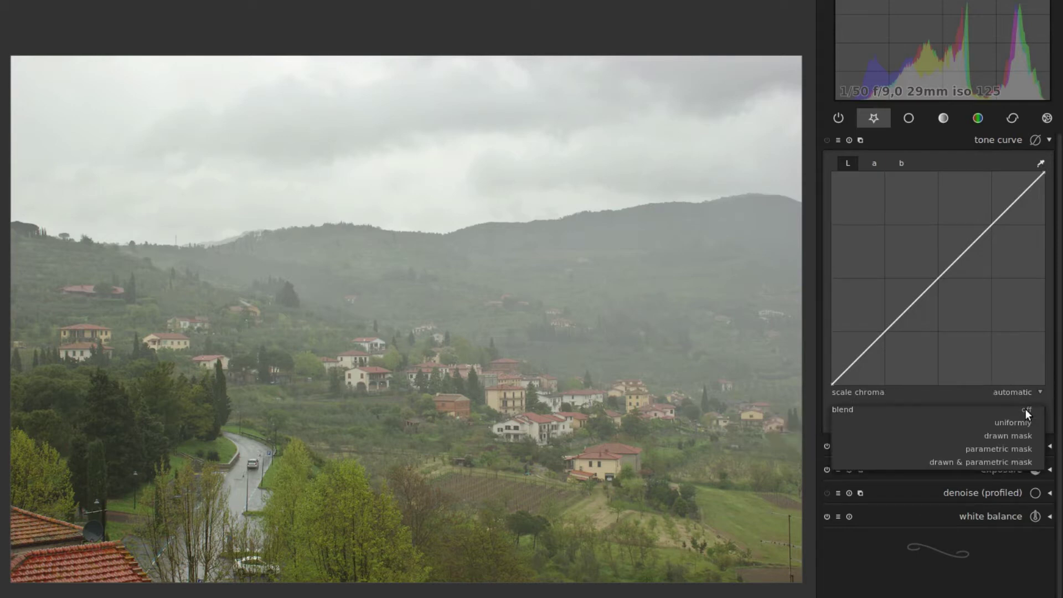
left_click(1011, 436)
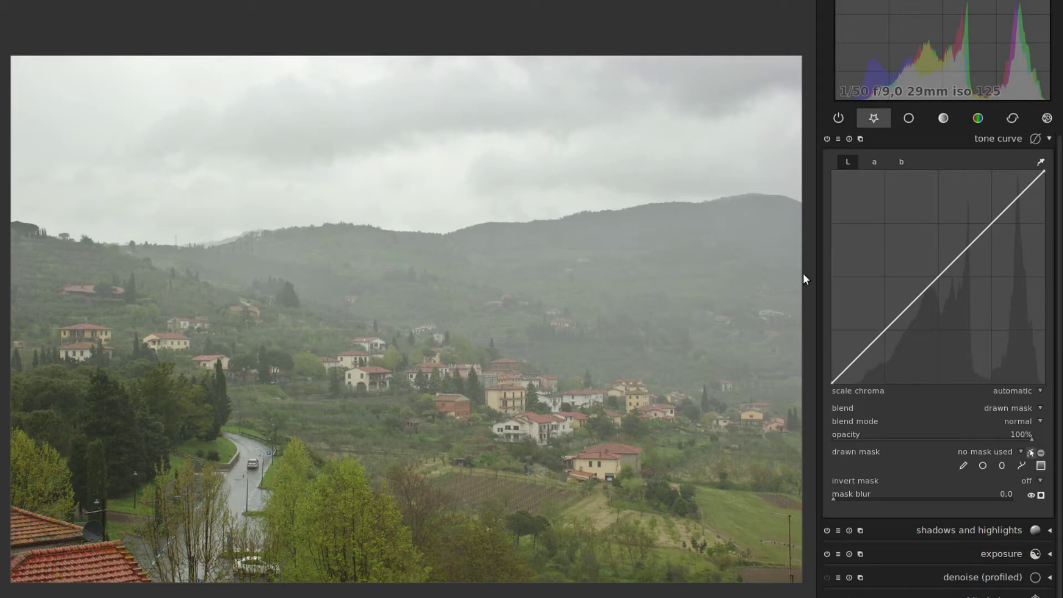
left_click(402, 229)
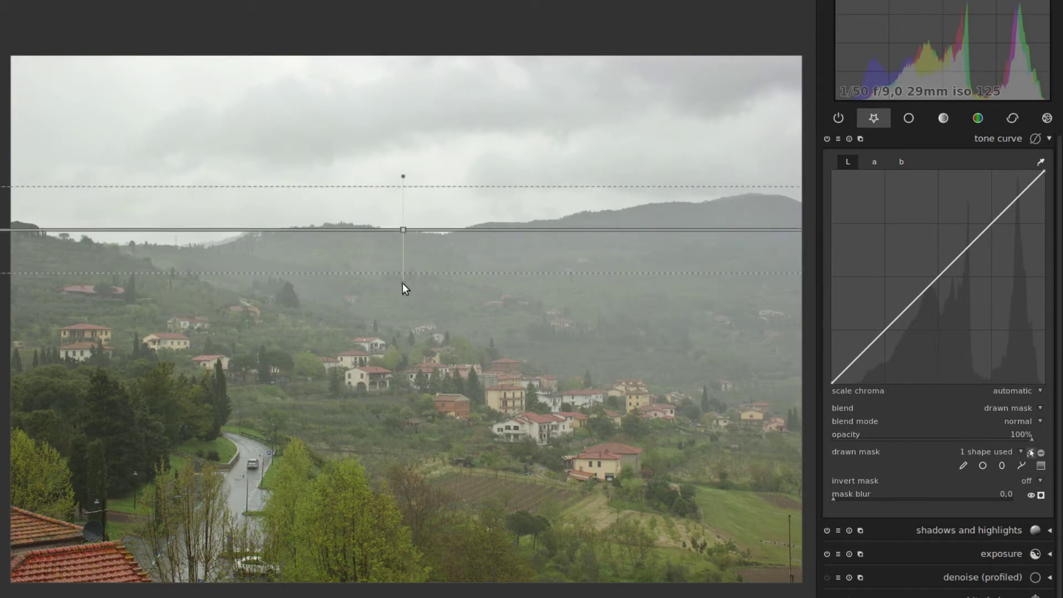
left_click_drag(403, 283, 405, 283)
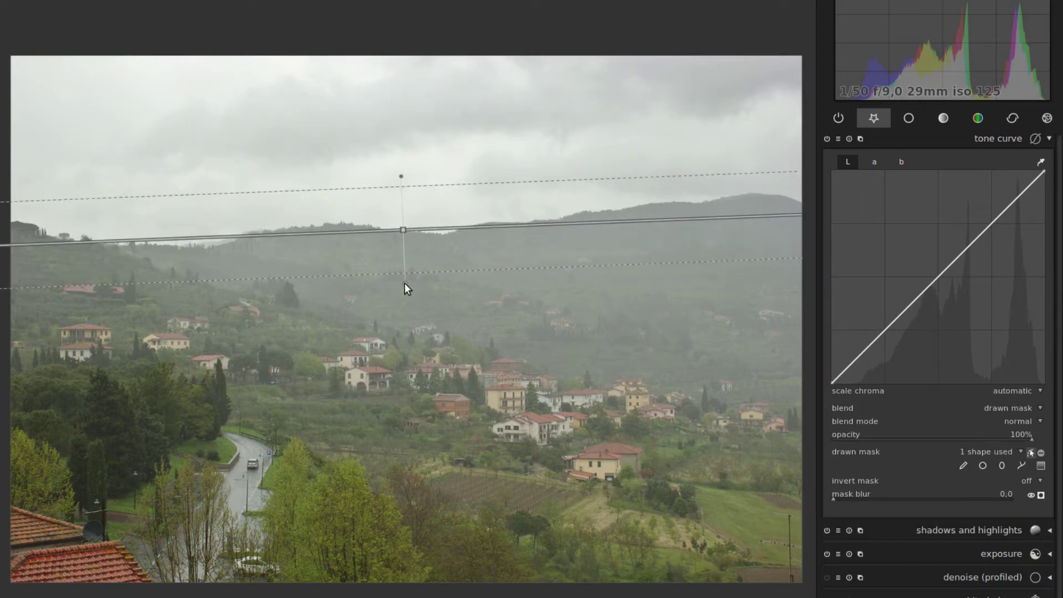
left_click_drag(402, 229, 399, 210)
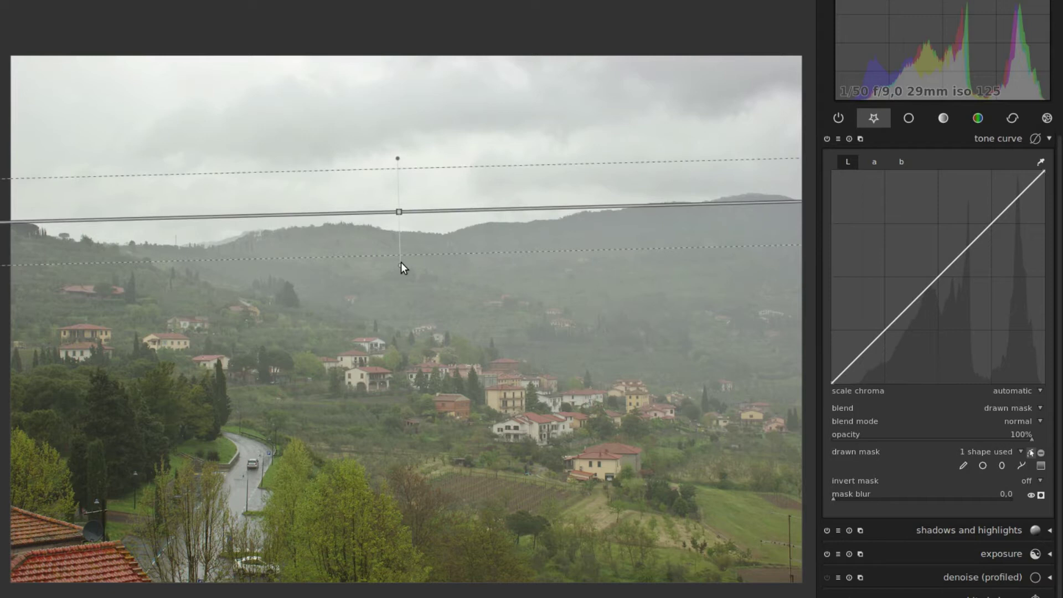
left_click_drag(400, 263, 401, 263)
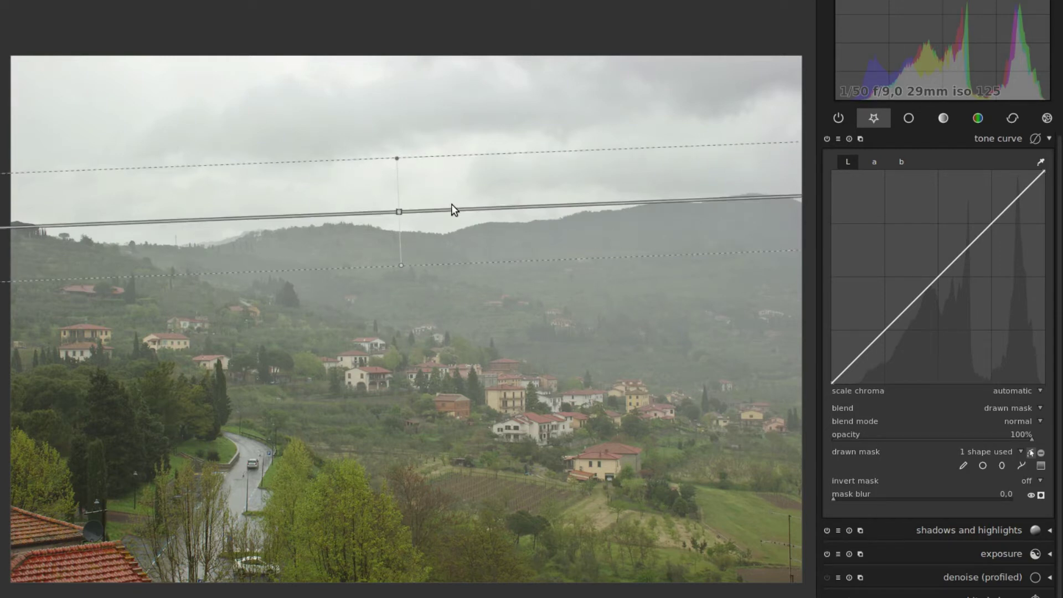
Step: Darken the masked sky by bending the L tone curve downward through the midtones and shadows, with an anchor point in the highlights
left_click_drag(973, 242, 970, 287)
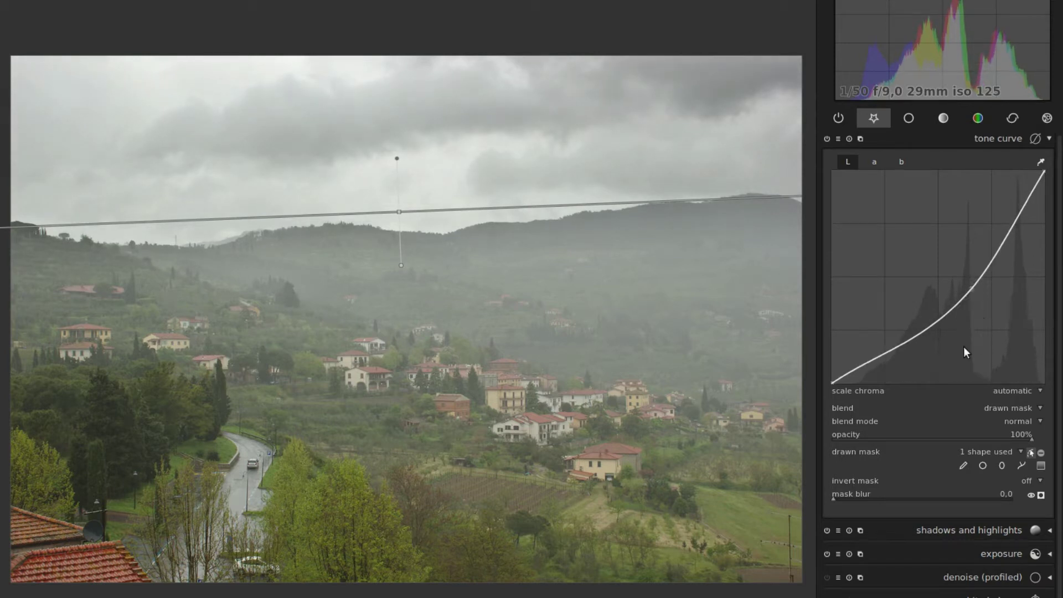
left_click_drag(886, 351, 887, 366)
left_click_drag(1015, 226, 1014, 225)
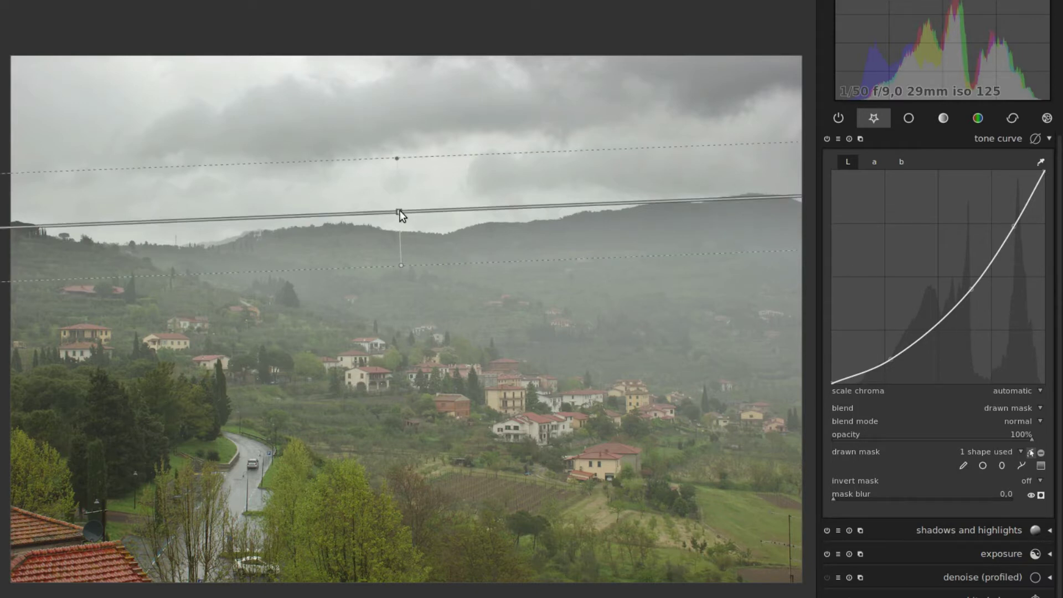
Step: Shift the tone curve's gradient mask upward so its centre line lies just above the hill ridge
left_click_drag(399, 211, 398, 184)
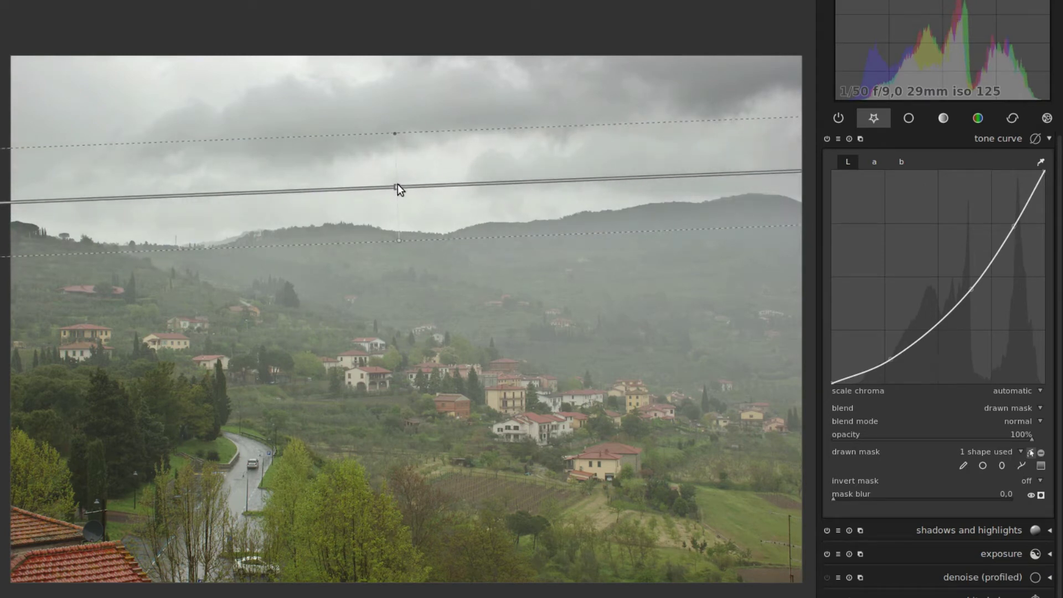
left_click_drag(399, 185, 397, 162)
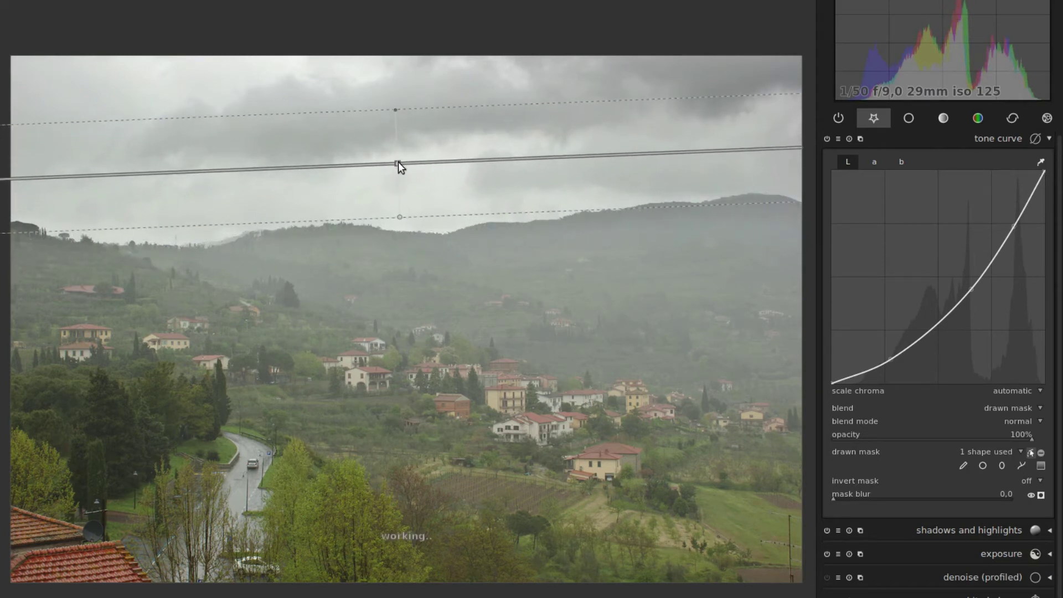
left_click_drag(398, 162, 399, 196)
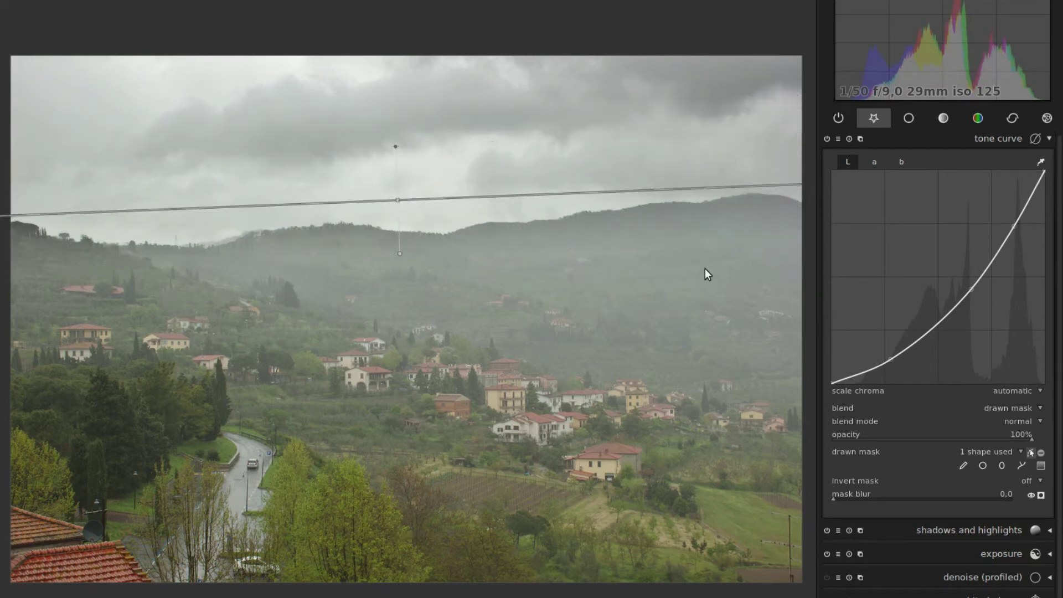
Step: Blend the tone curve with a drawn & parametric mask and set its two lower L input thresholds to 66 and 75
left_click(997, 408)
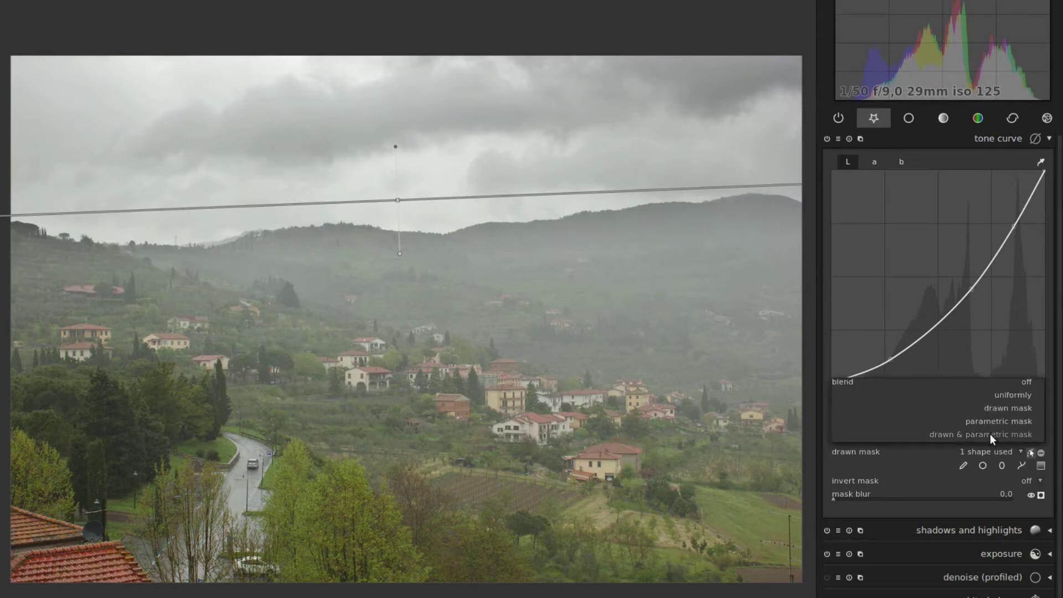
left_click(990, 434)
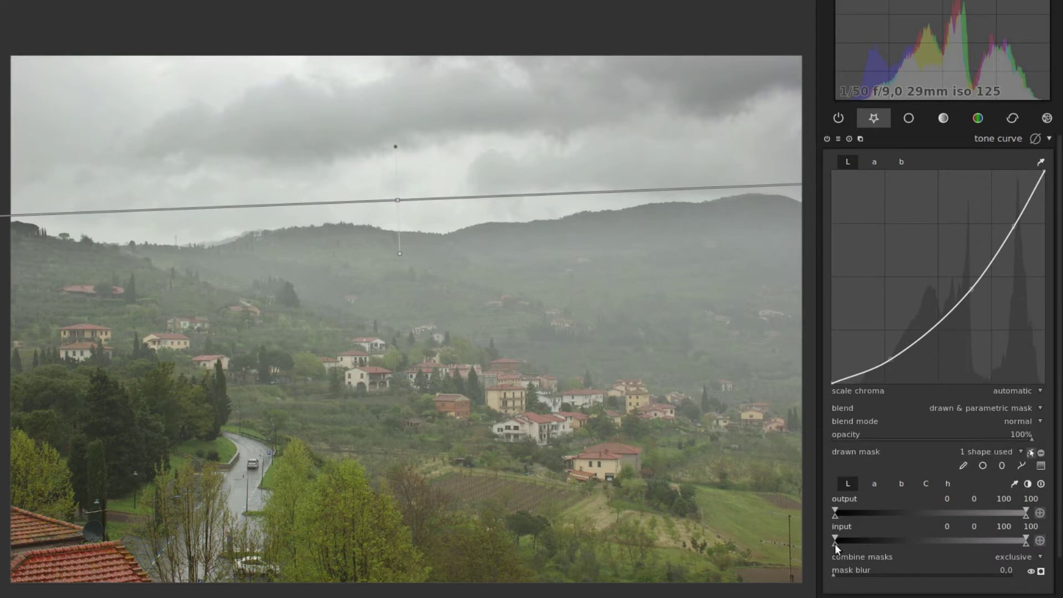
left_click_drag(853, 545, 972, 552)
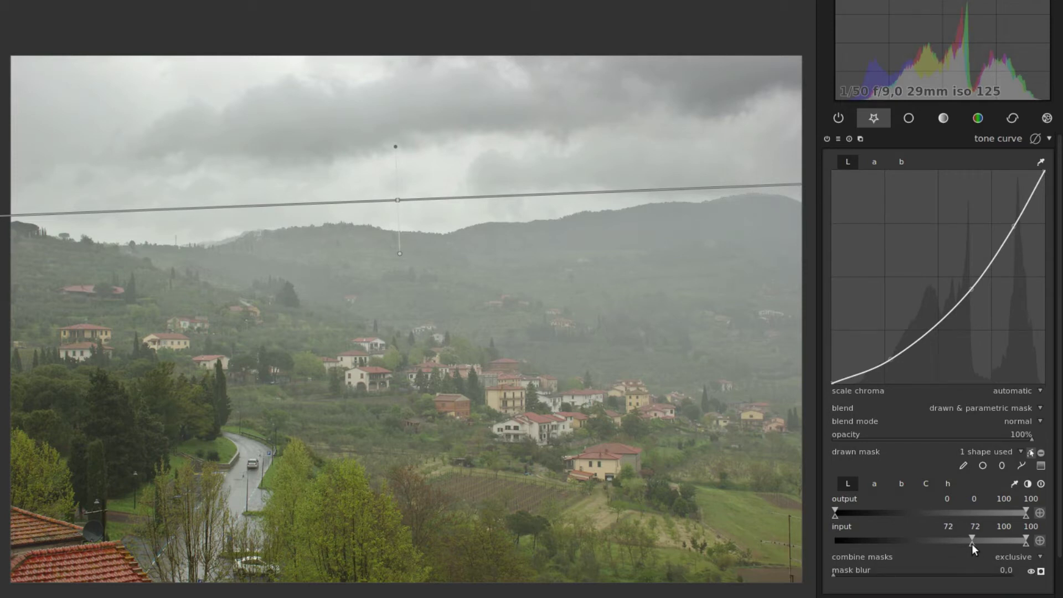
left_click_drag(972, 544, 958, 545)
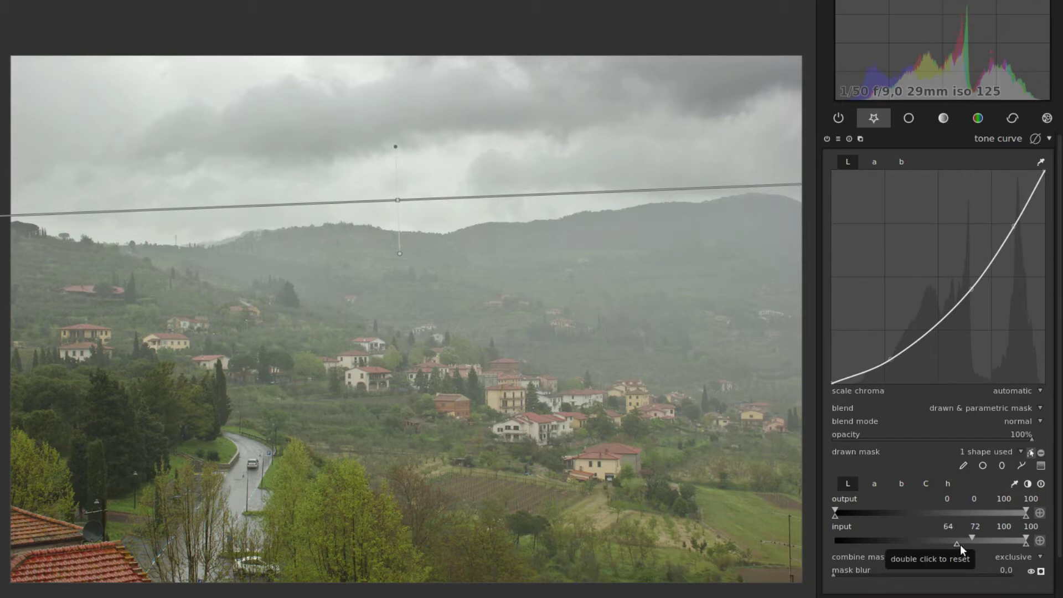
left_click_drag(973, 536, 979, 537)
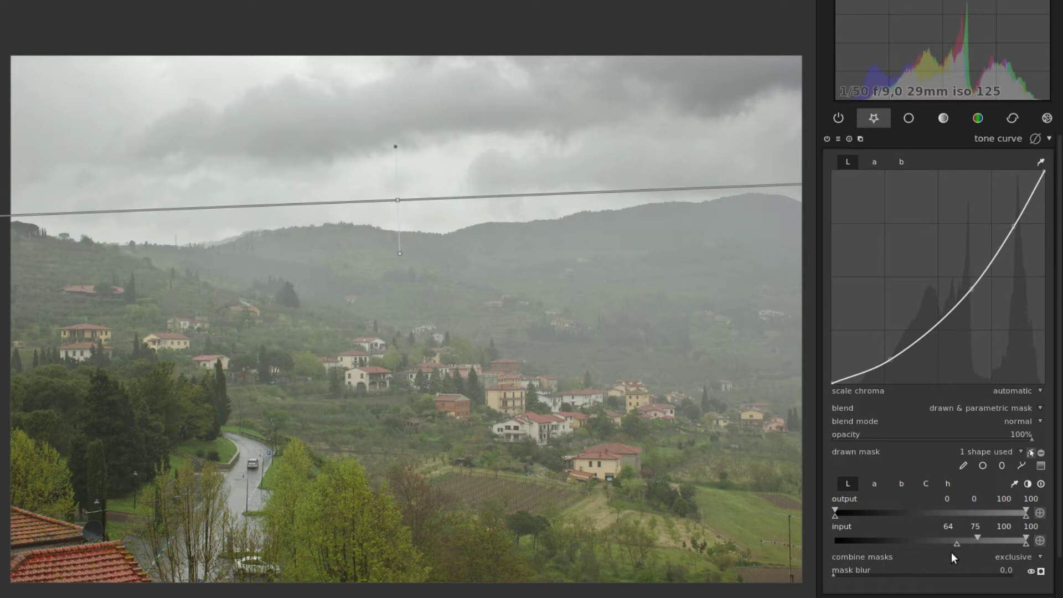
left_click_drag(960, 544, 962, 544)
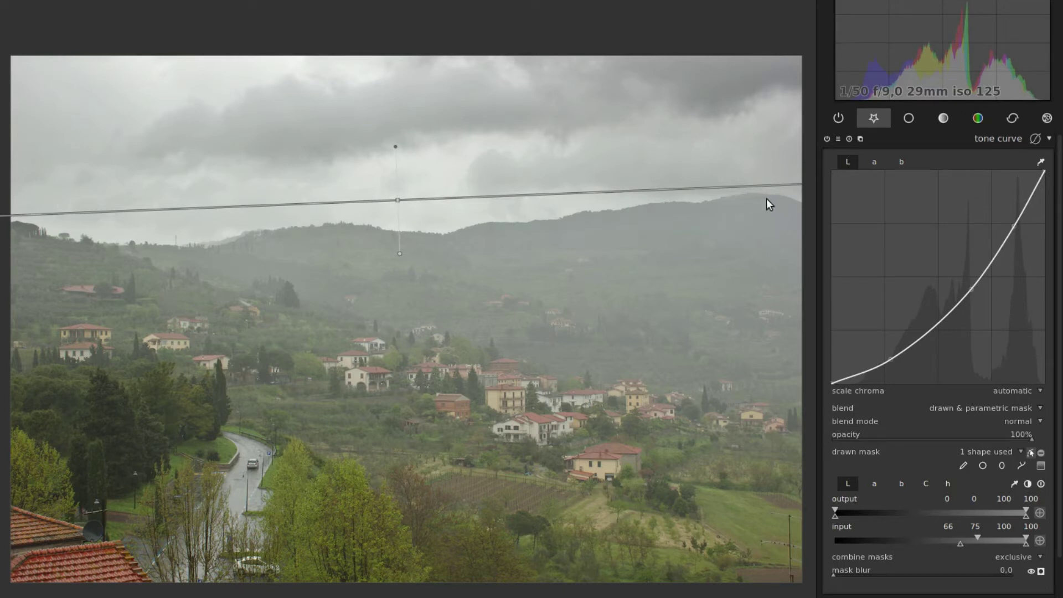
Step: Inspect the hill ridge up close and refine the tone curve mask's second L input threshold to 71
middle_click(697, 204)
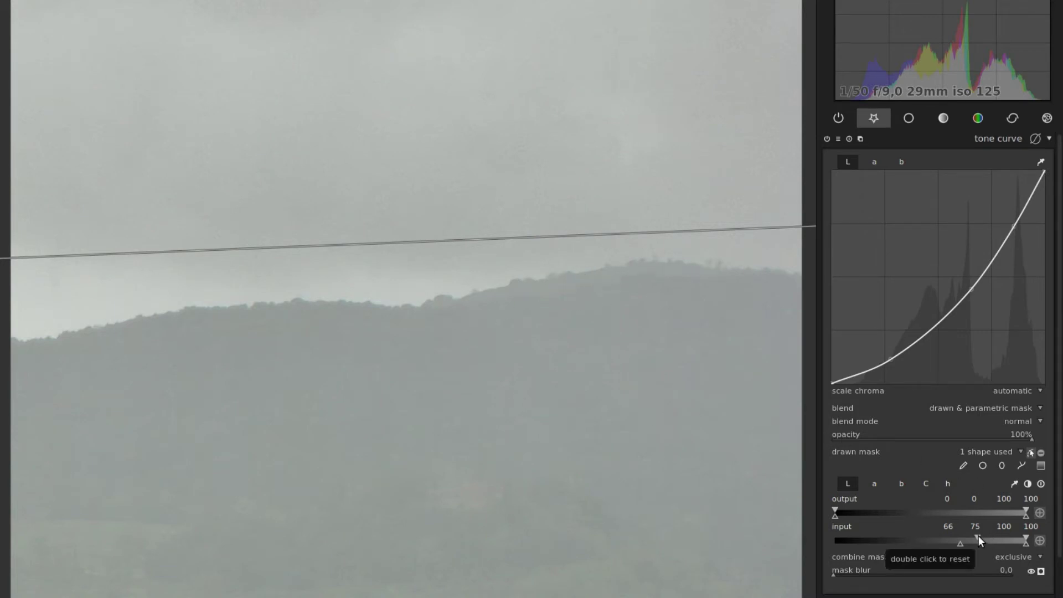
left_click_drag(979, 535, 980, 538)
left_click_drag(978, 536, 983, 536)
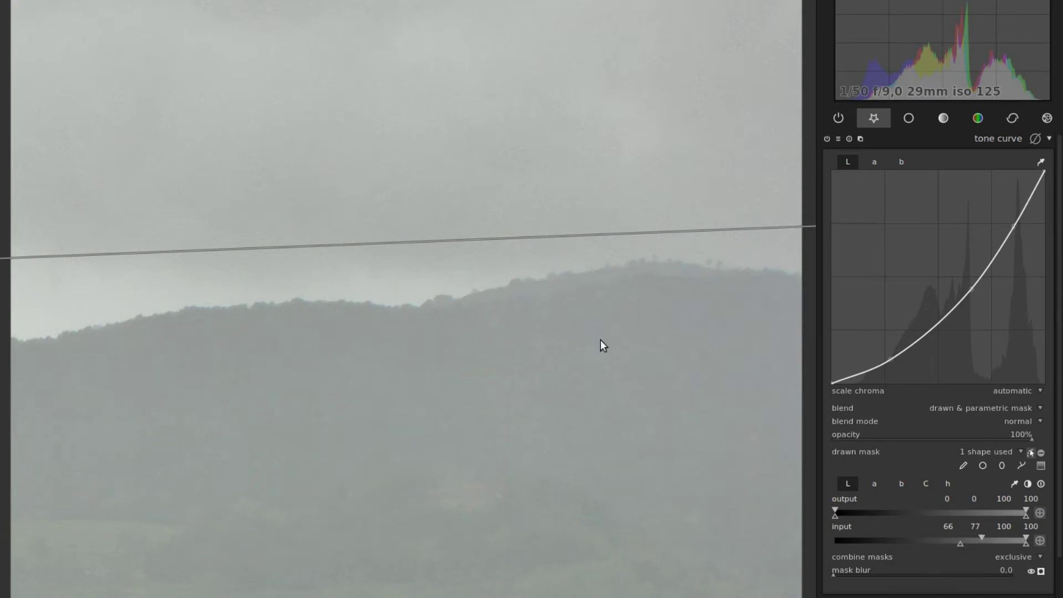
scroll(579, 300, "up", 2)
scroll(580, 306, "down", 2)
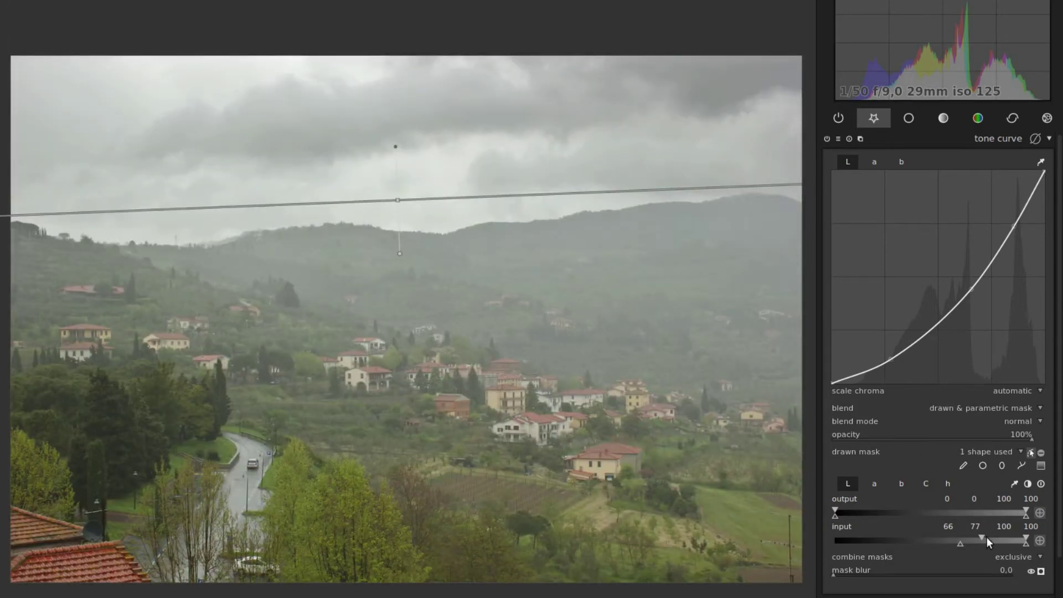
left_click_drag(982, 536, 972, 536)
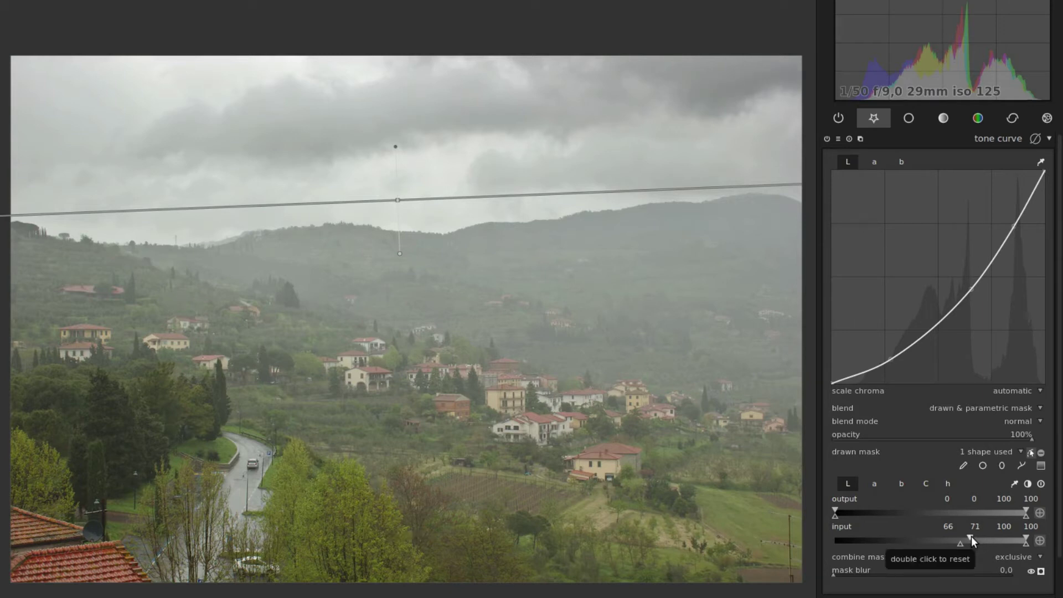
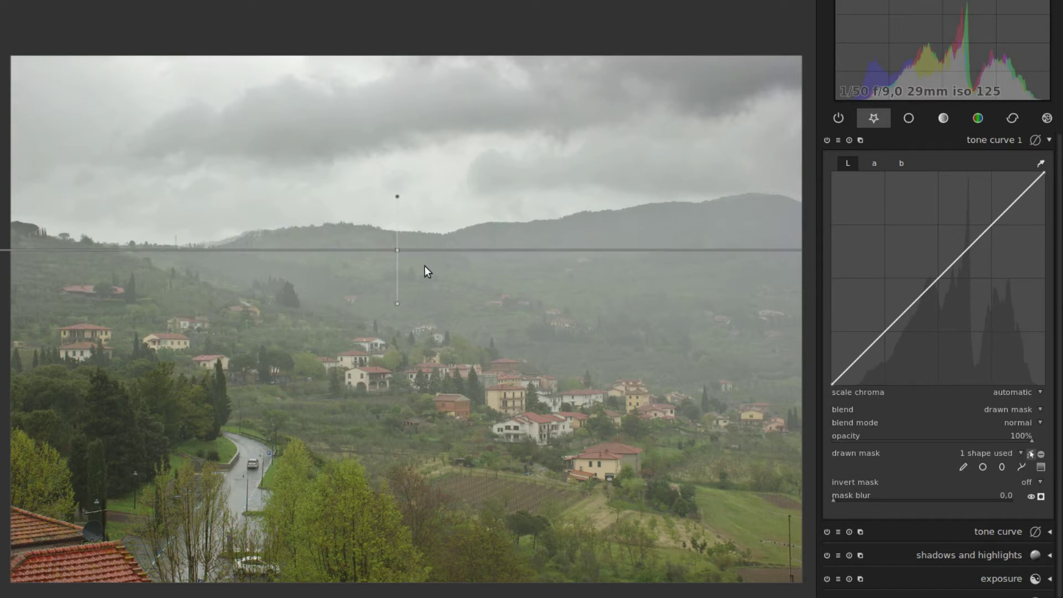
Step: Flip the tone curve 1 gradient mask to cover the landscape, tilting it slightly along the ridge and shifting it slightly upward
left_click_drag(397, 304, 393, 216)
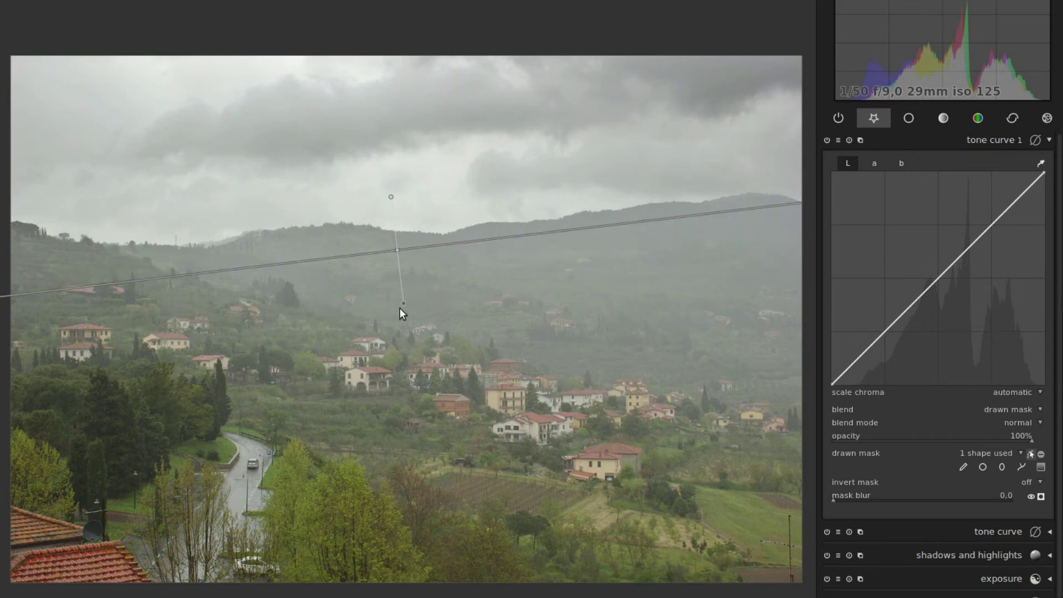
left_click_drag(401, 300, 398, 301)
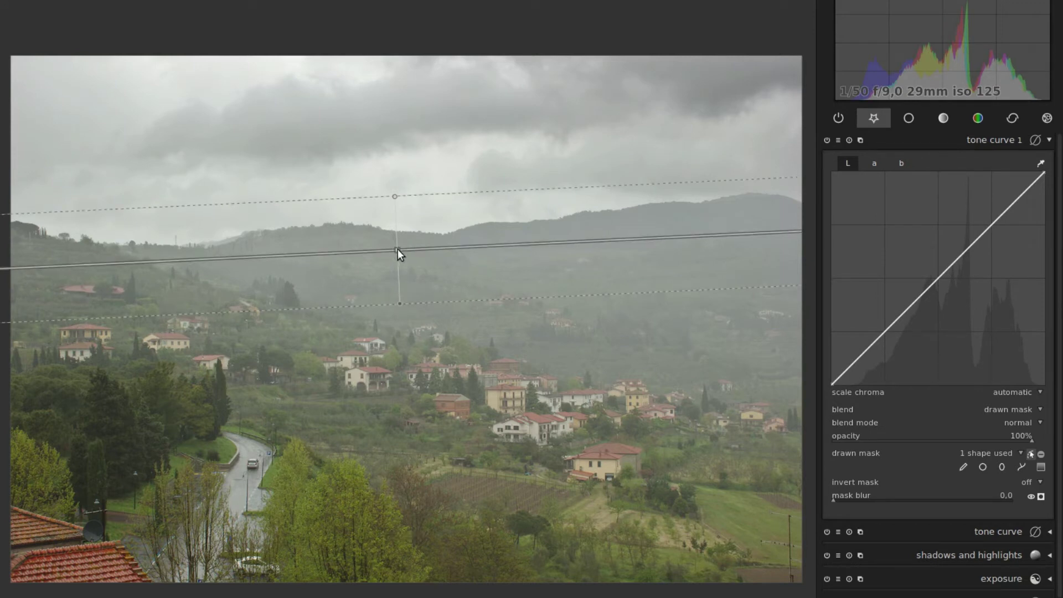
left_click_drag(397, 250, 396, 245)
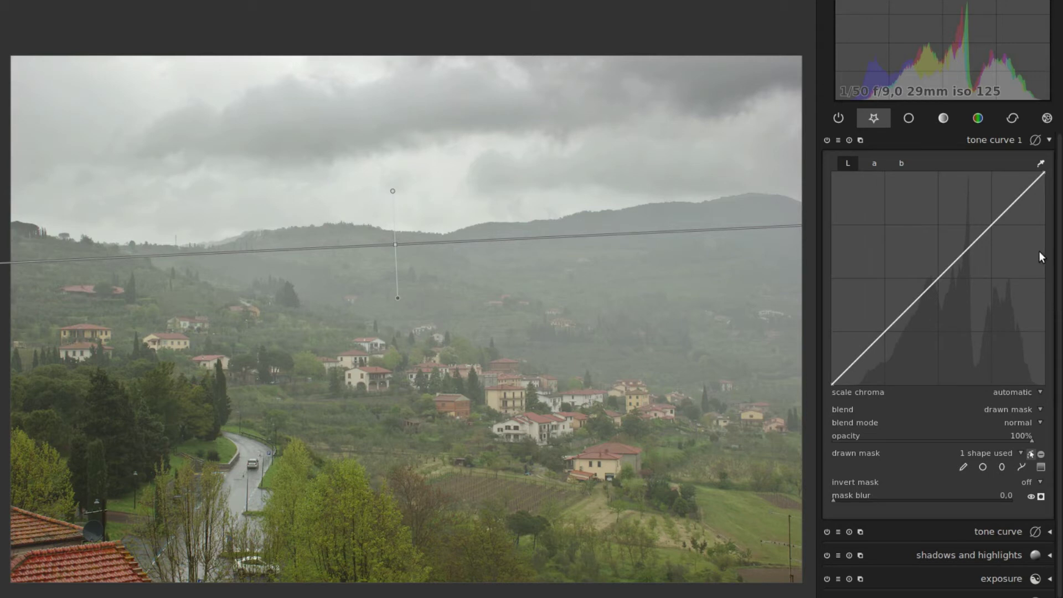
Step: Increase the landscape's contrast by moving the L curve's black point inward and white point to 91.91 / 100, and compare with tone curve 1 disabled
left_click_drag(1044, 171, 1032, 171)
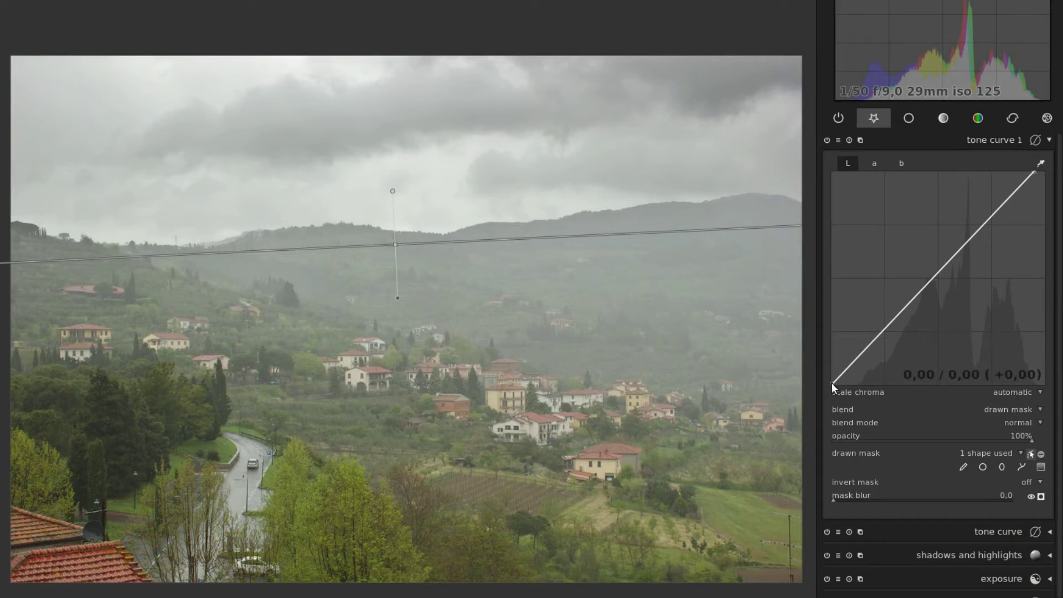
left_click_drag(832, 383, 863, 405)
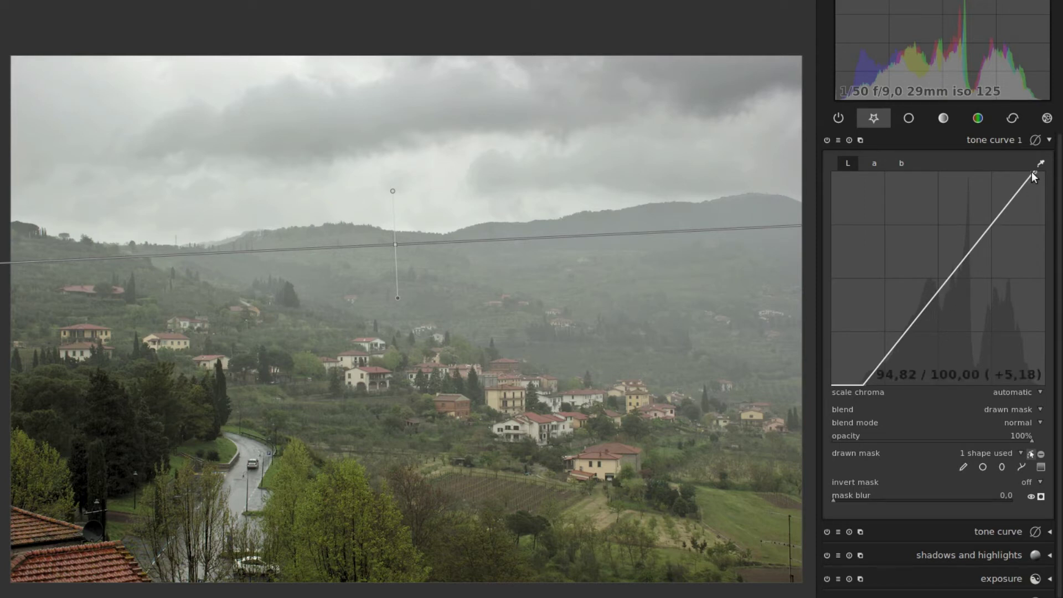
left_click_drag(1034, 172, 1029, 170)
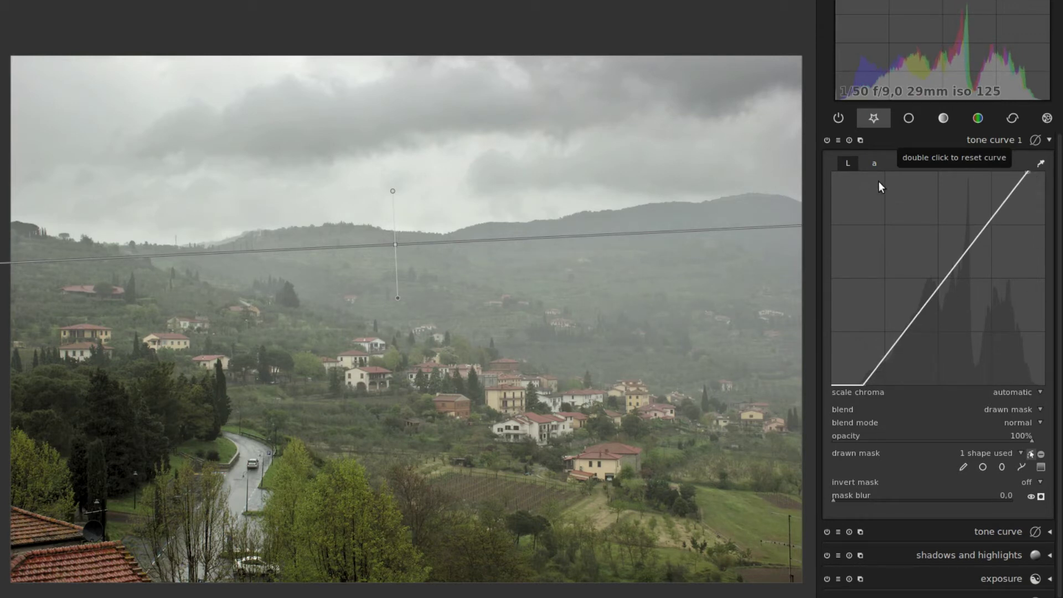
left_click(827, 140)
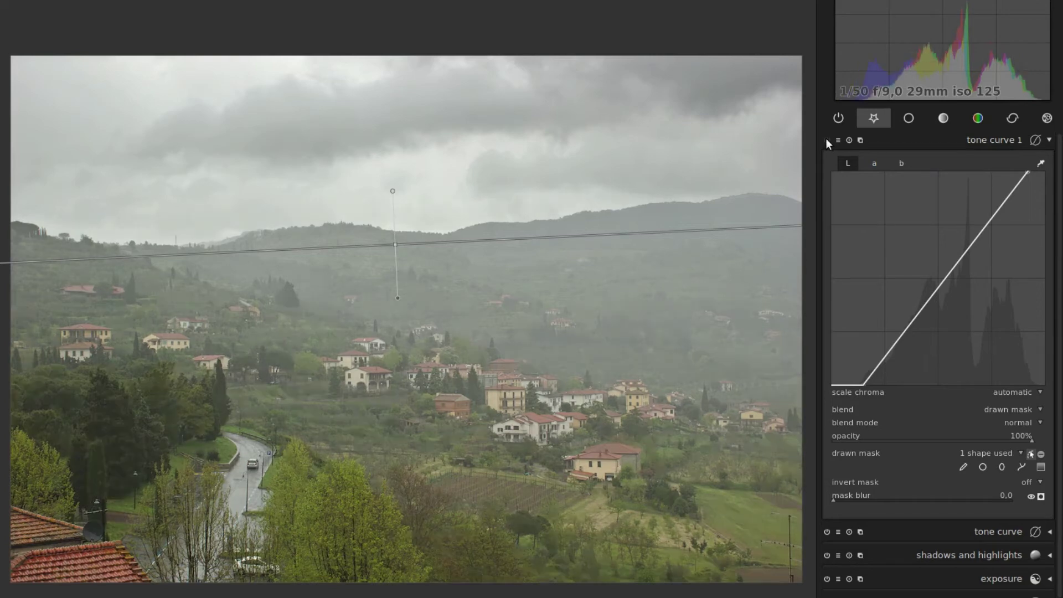
left_click(827, 140)
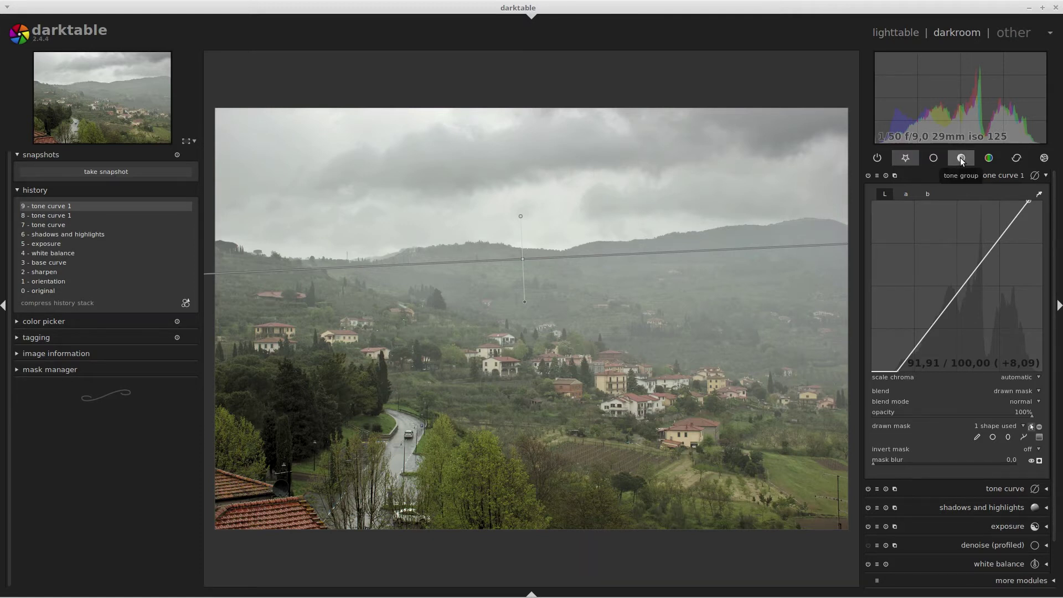
Step: Find the color contrast module in the full module list and add only that module to the favourites
left_click(990, 159)
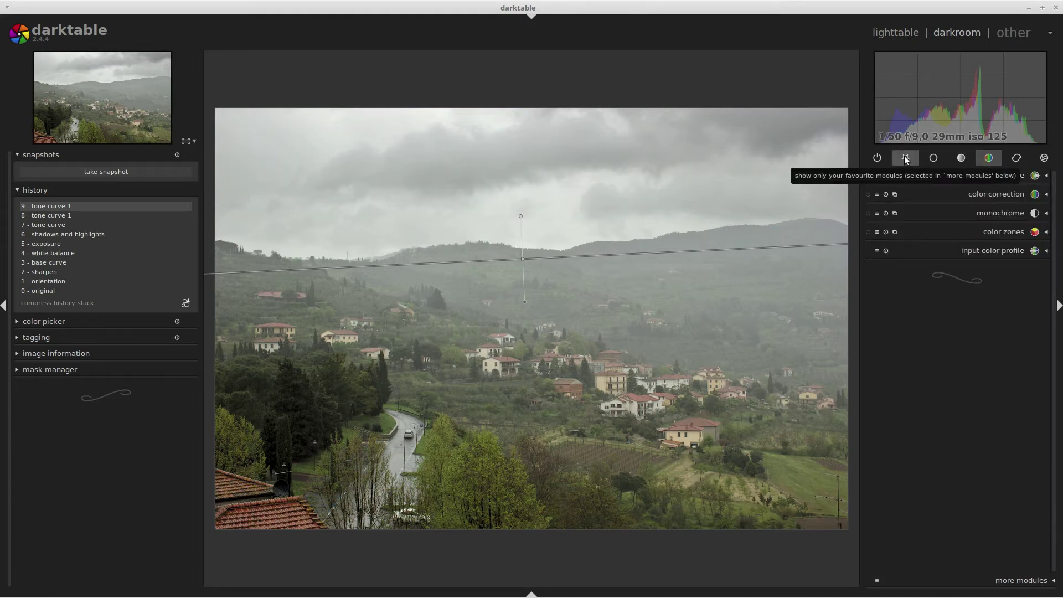
left_click(934, 159)
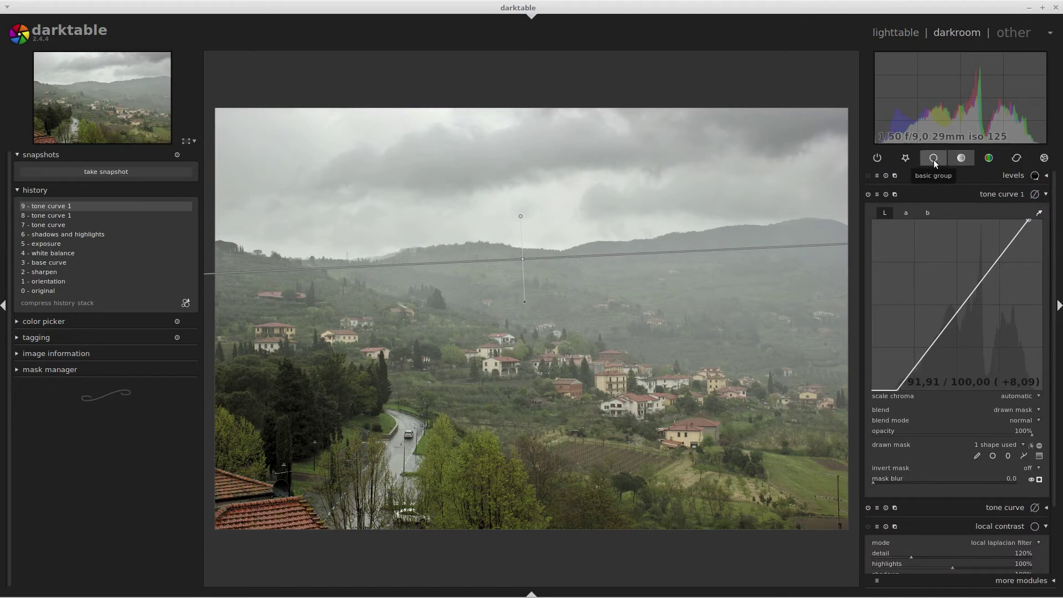
left_click(934, 160)
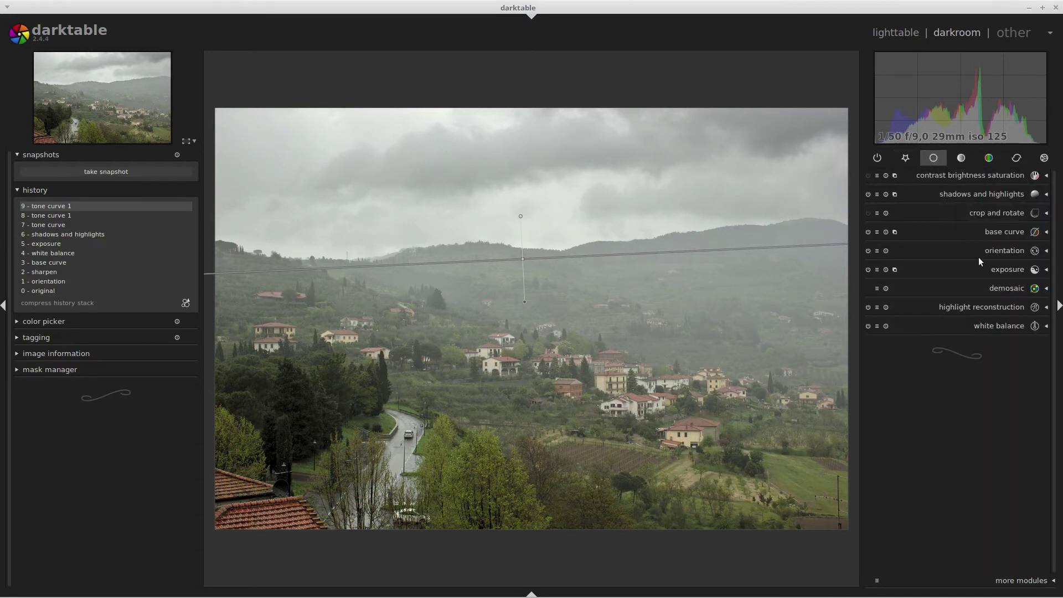
left_click(1018, 580)
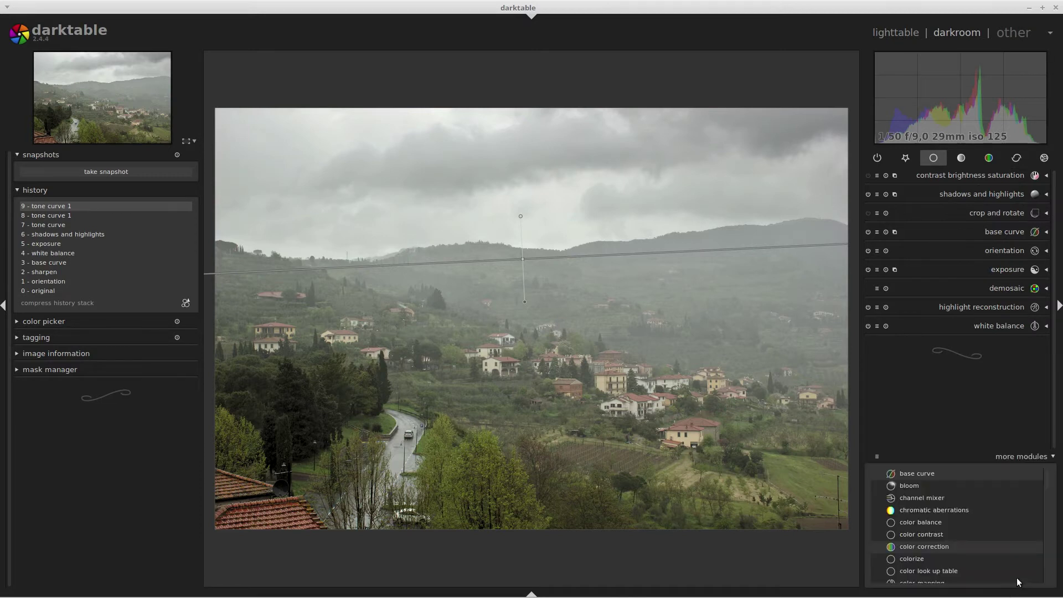
left_click(903, 533)
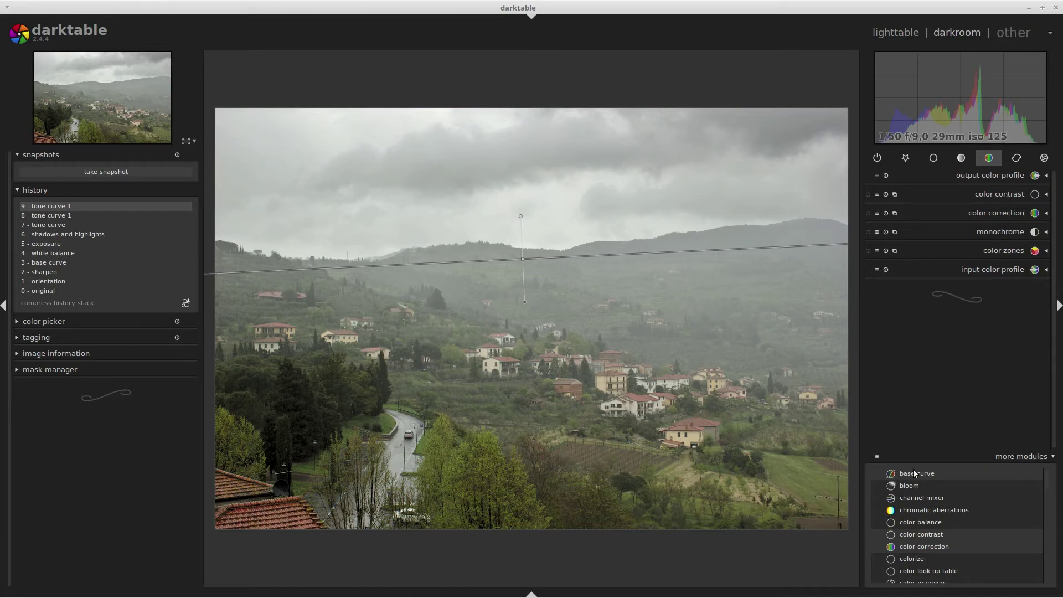
left_click(909, 540)
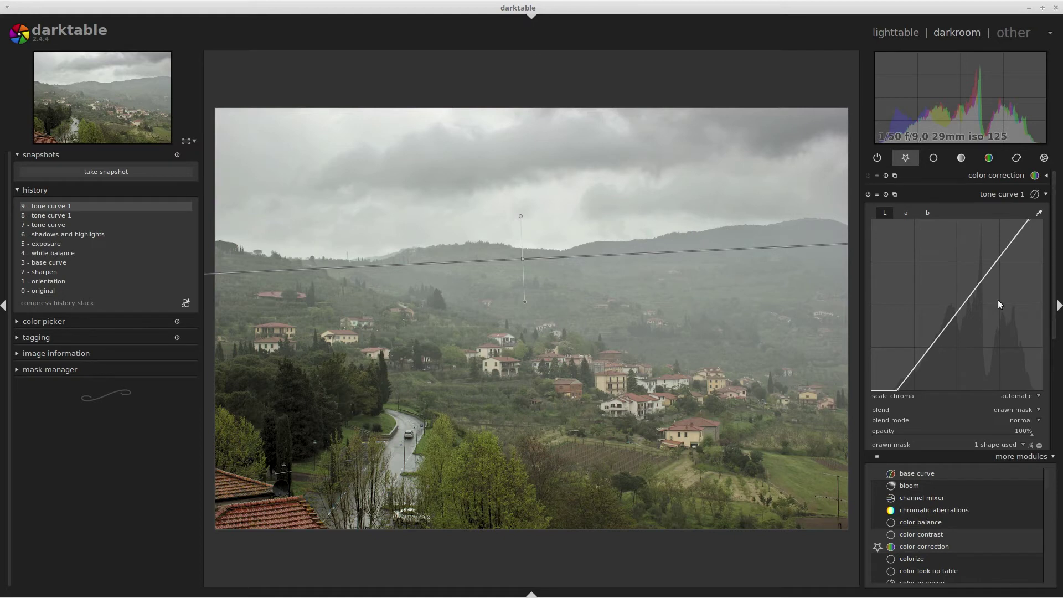
left_click(878, 546)
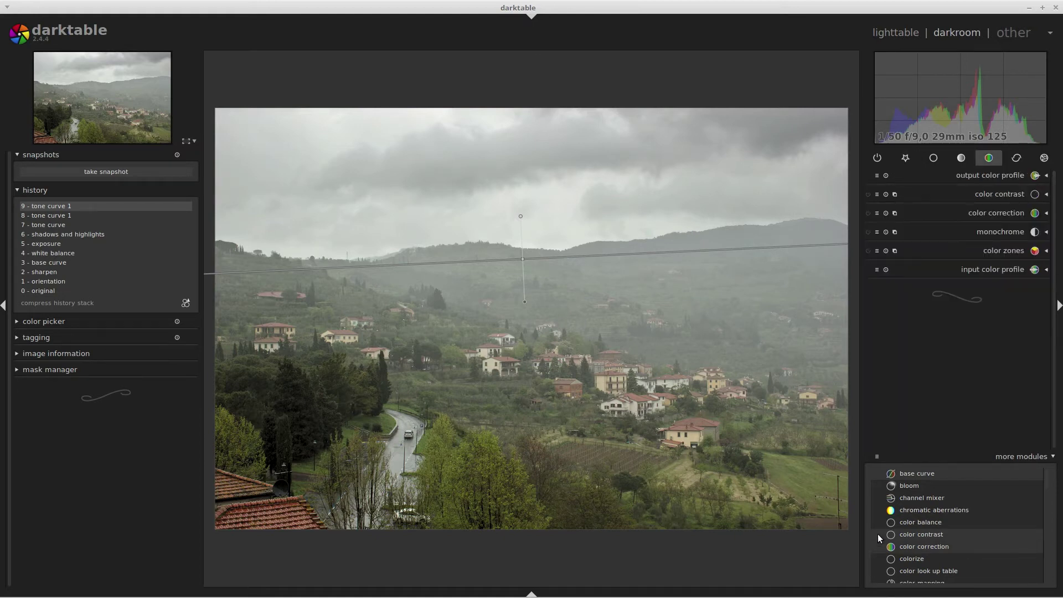
left_click(879, 534)
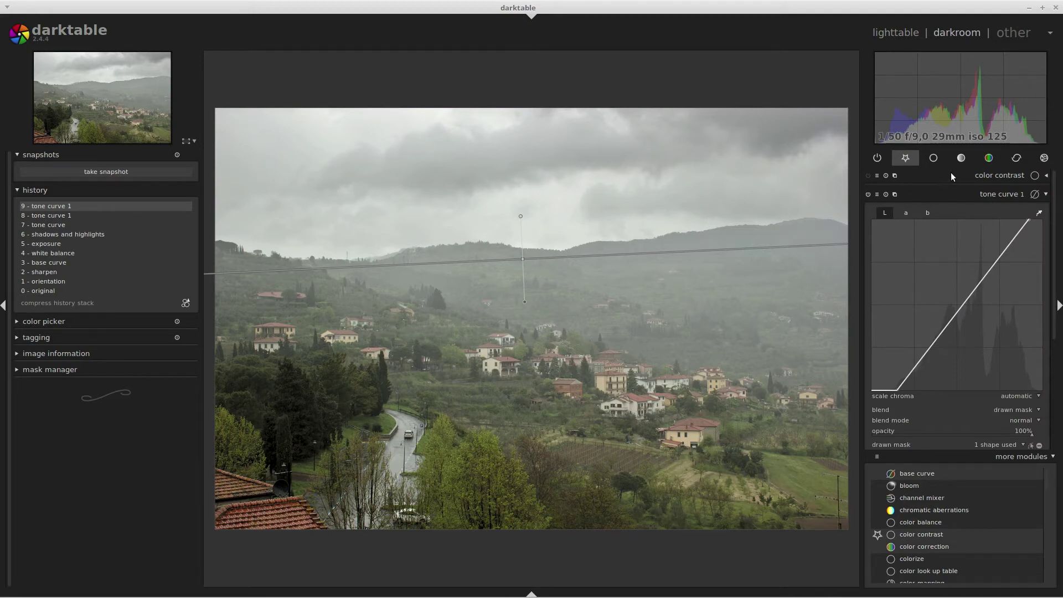
Step: Open the color contrast module and set both green vs magenta and blue vs yellow to 1.22
left_click(995, 175)
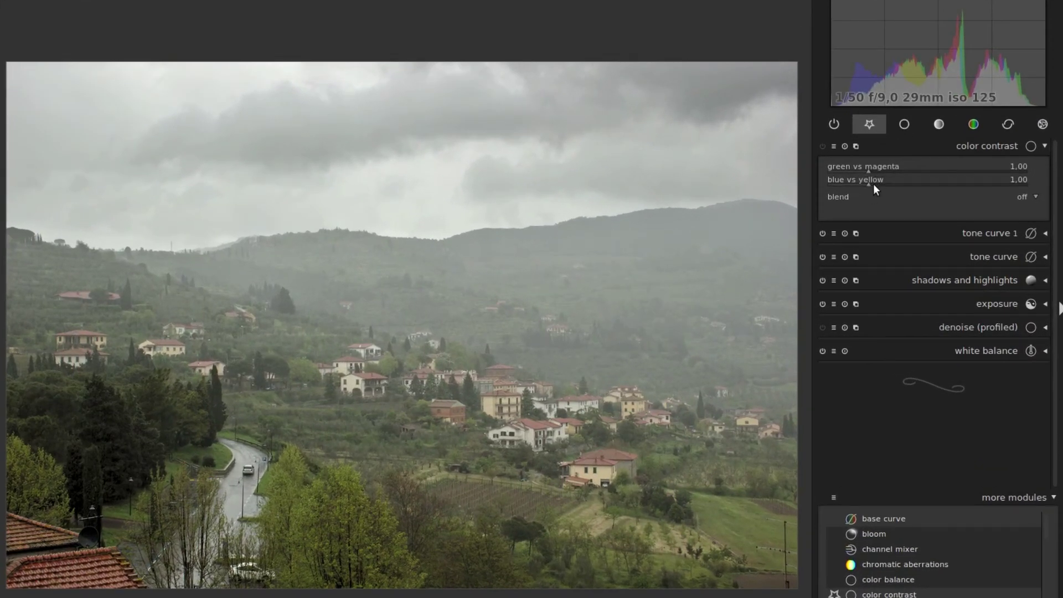
scroll(869, 185, "up", 1)
mouse_move(868, 185)
left_mouse_down()
mouse_move(956, 193)
mouse_move(868, 197)
left_mouse_up()
mouse_move(869, 171)
left_mouse_down()
mouse_move(925, 175)
mouse_move(862, 178)
mouse_move(876, 179)
left_mouse_up()
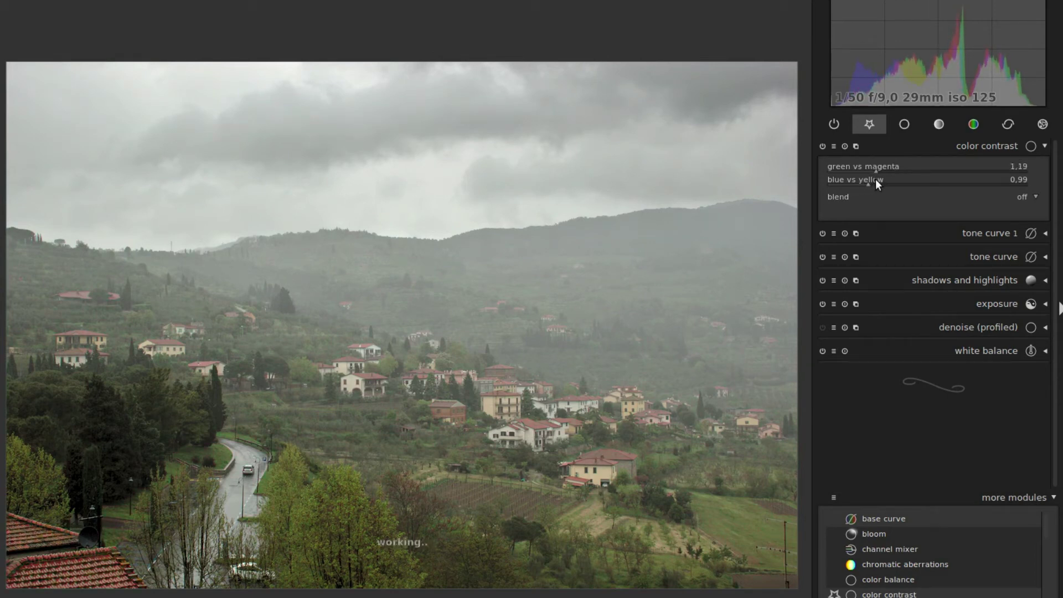
left_click_drag(876, 179, 878, 184)
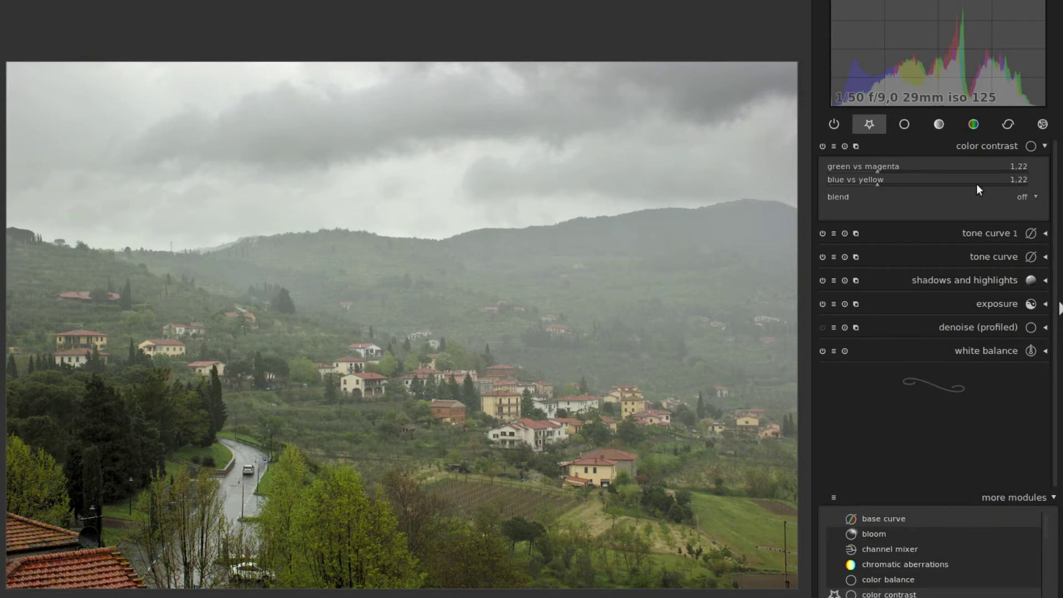
Step: Fine-tune the color contrast by setting both green vs magenta and blue vs yellow to 1.28
scroll(879, 185, "up", 6)
scroll(881, 184, "up", 2)
scroll(879, 172, "up", 8)
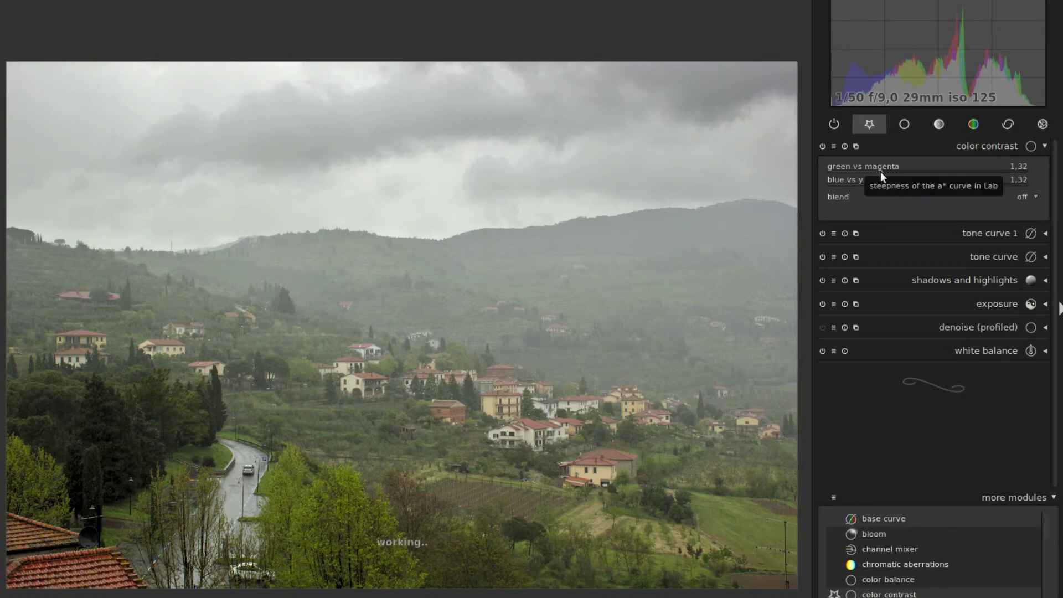
scroll(880, 171, "down", 4)
scroll(880, 183, "down", 4)
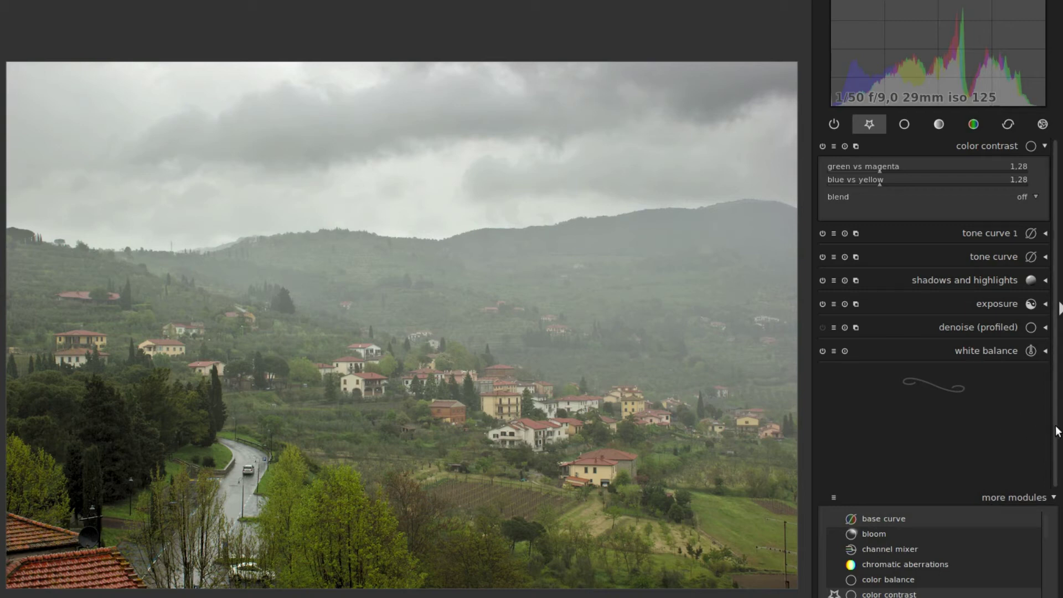
Step: Find haze removal in the full module list, make it available in its module group, and open its settings
scroll(967, 594, "down", 8)
scroll(963, 594, "down", 8)
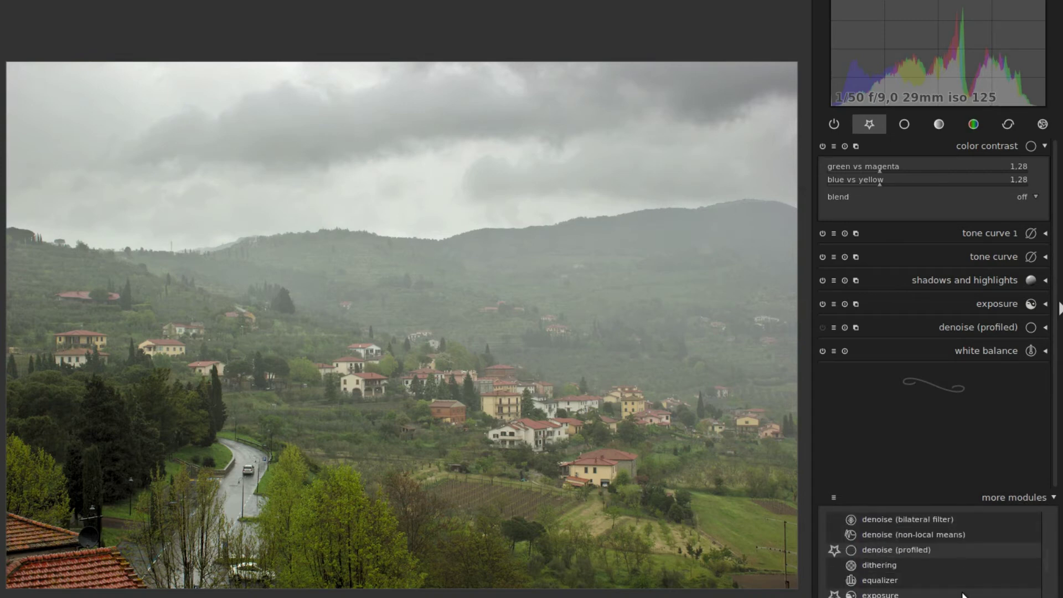
left_click(885, 591)
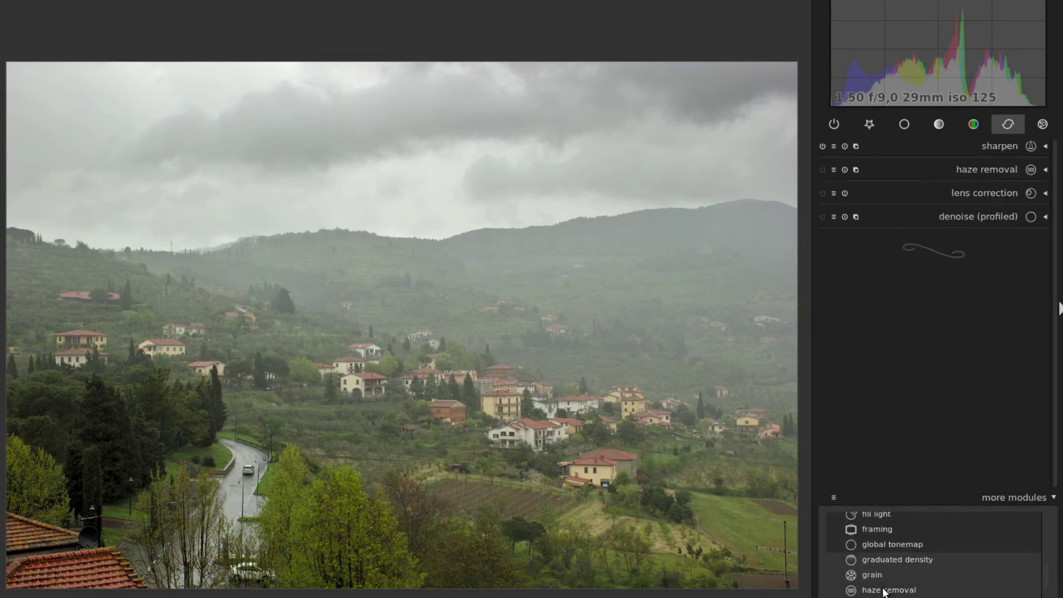
left_click(990, 167)
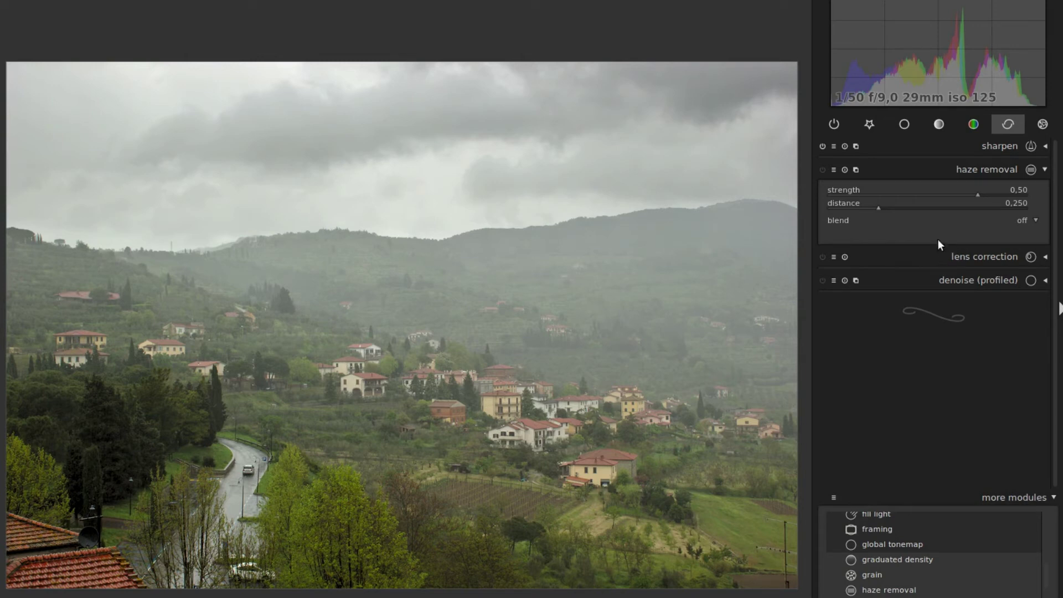
Step: Turn on the haze removal module
left_click(823, 170)
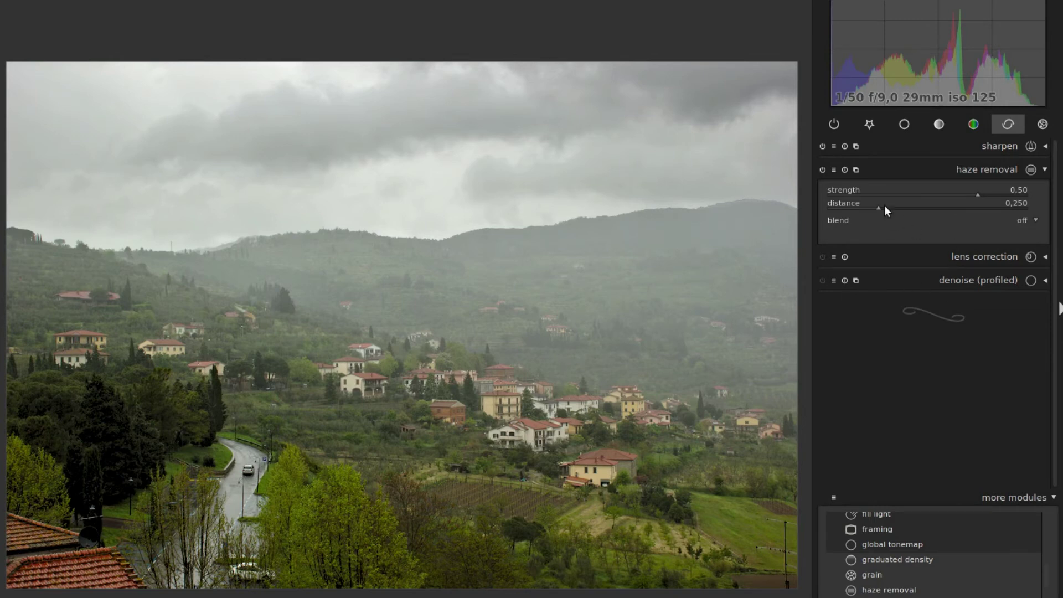
Step: Try haze removal at distance 1.000 with strengths 0.82 and 0.26, and restore the module's default settings
left_click_drag(881, 212, 939, 203)
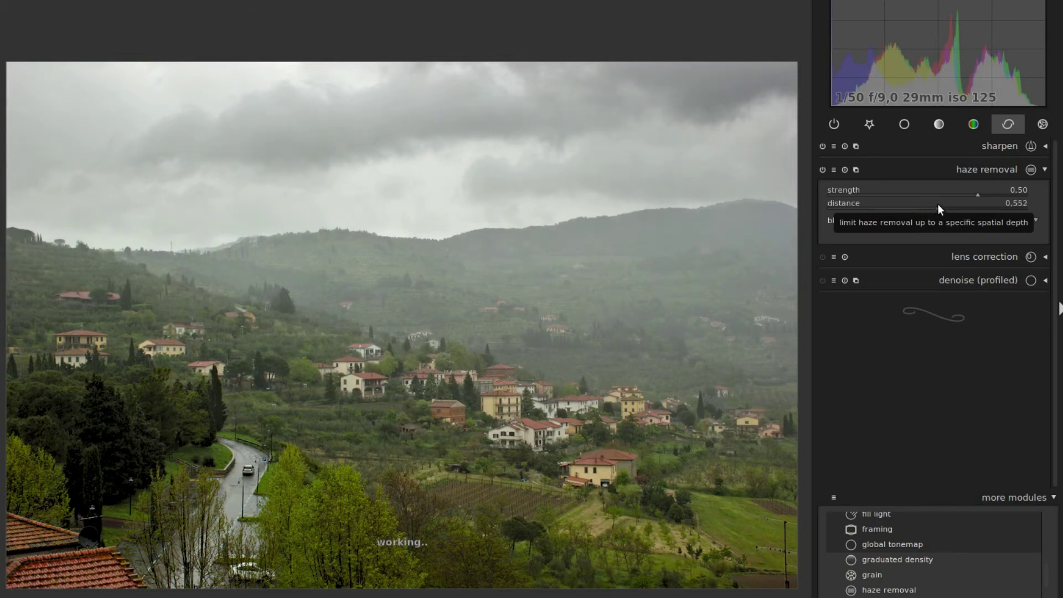
left_click_drag(938, 208, 1000, 208)
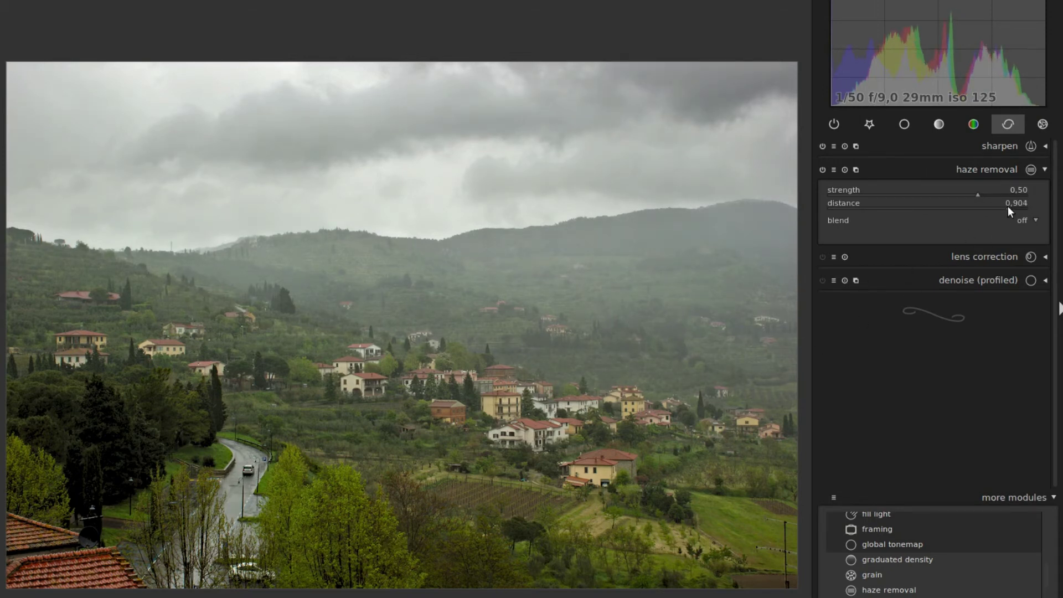
left_click_drag(1027, 207, 1045, 207)
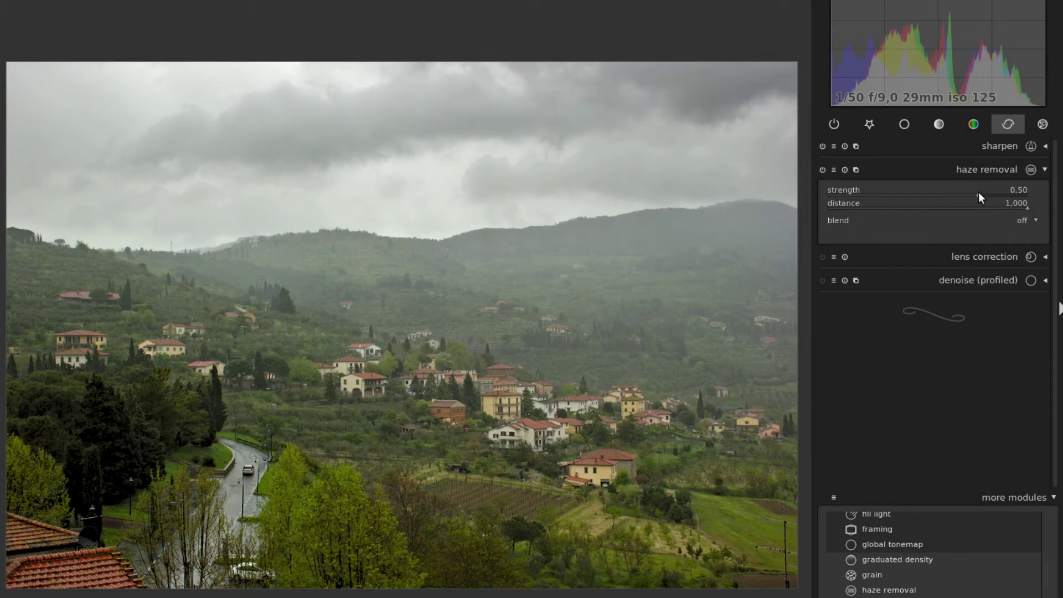
left_click_drag(1005, 192, 1010, 193)
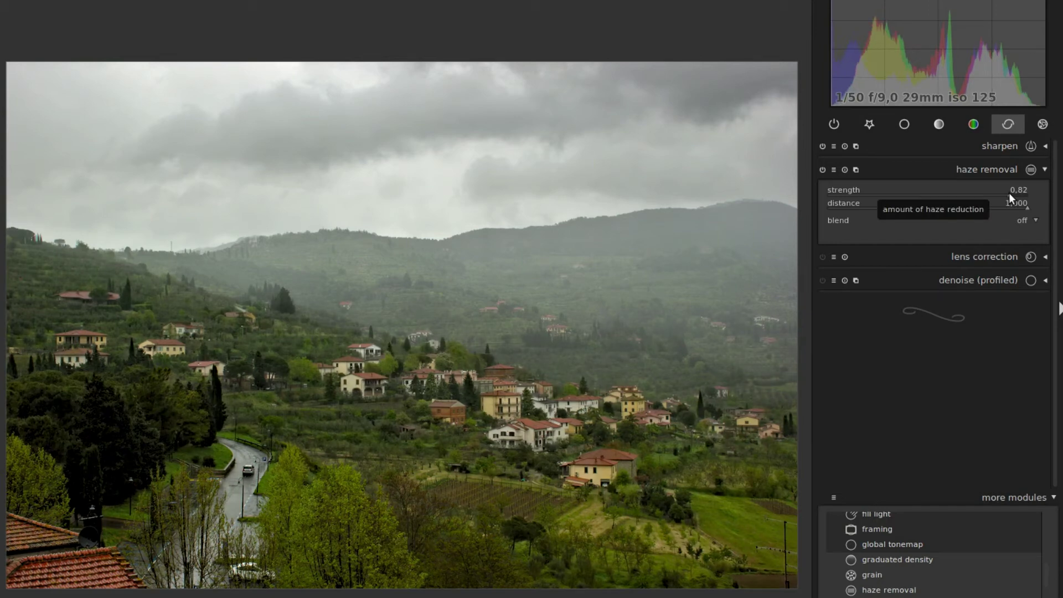
left_click_drag(1007, 194, 954, 195)
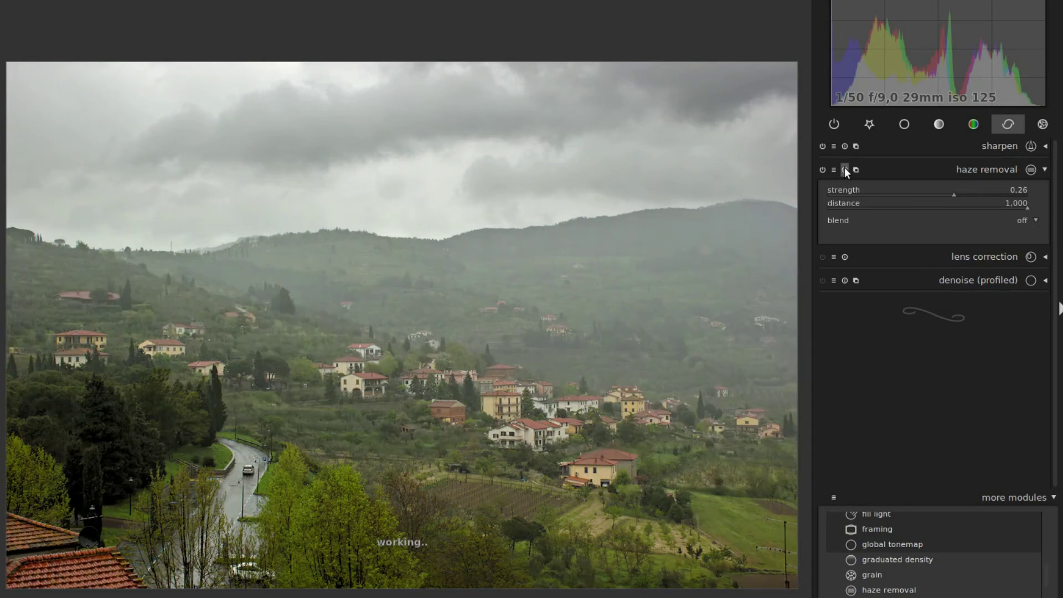
left_click(845, 169)
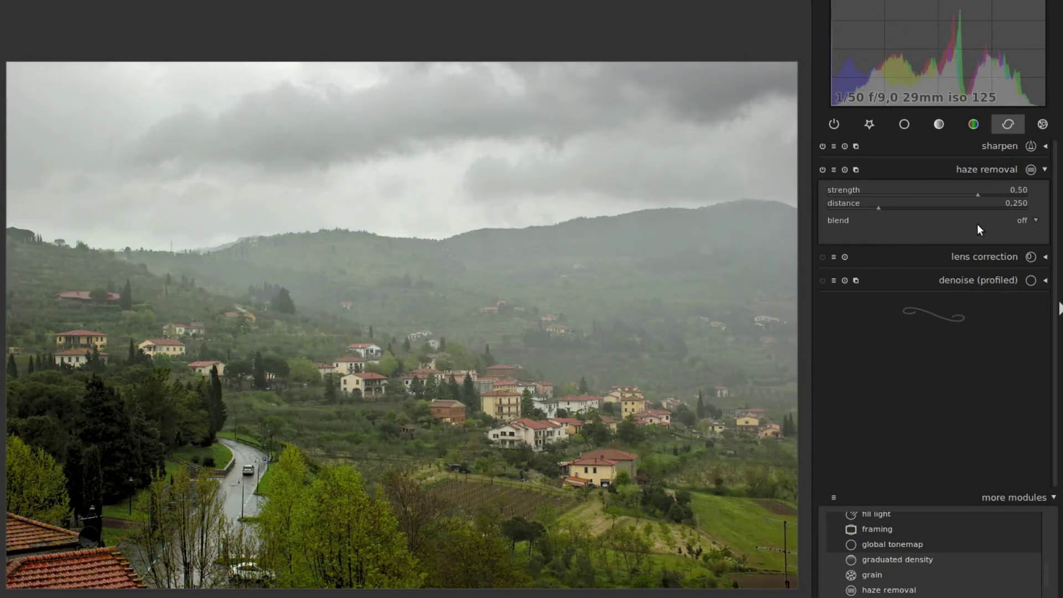
Step: Set haze removal to blend with a drawn mask and draw a closed path around the village and the fields below it
left_click(1025, 221)
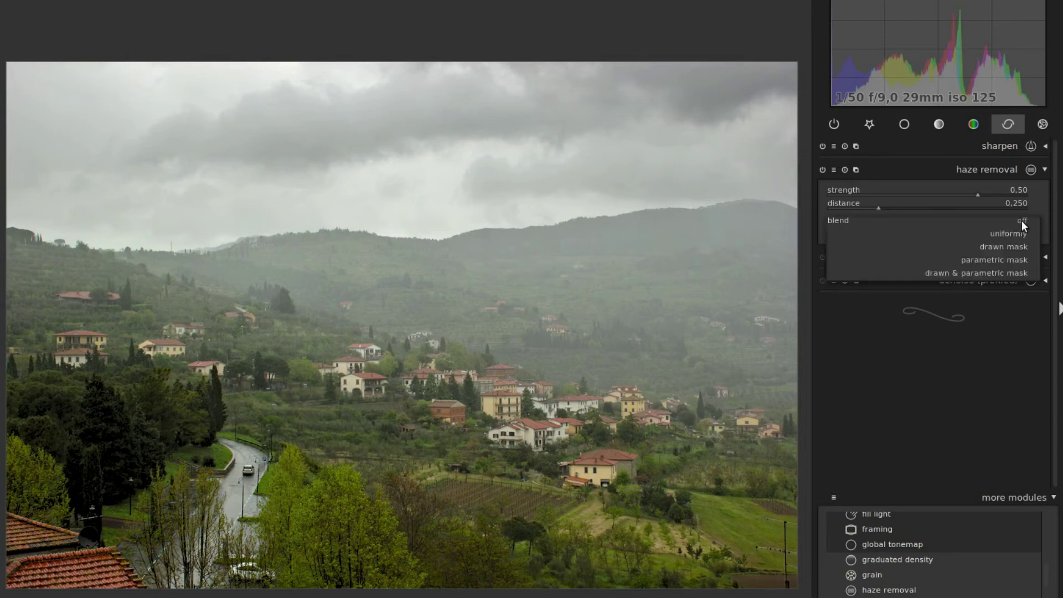
left_click(999, 245)
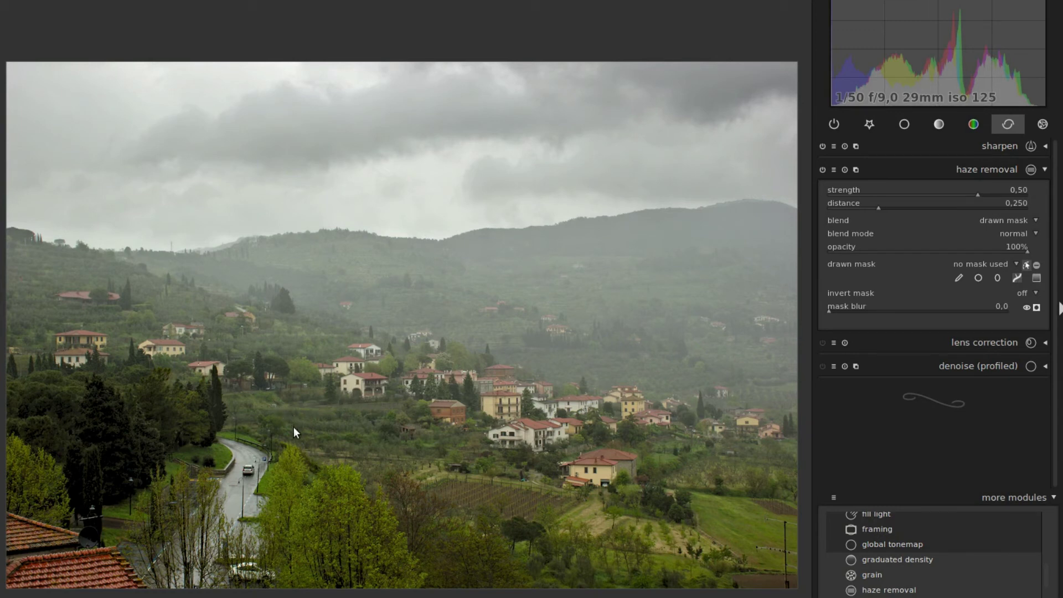
left_click(292, 394)
left_click(446, 351)
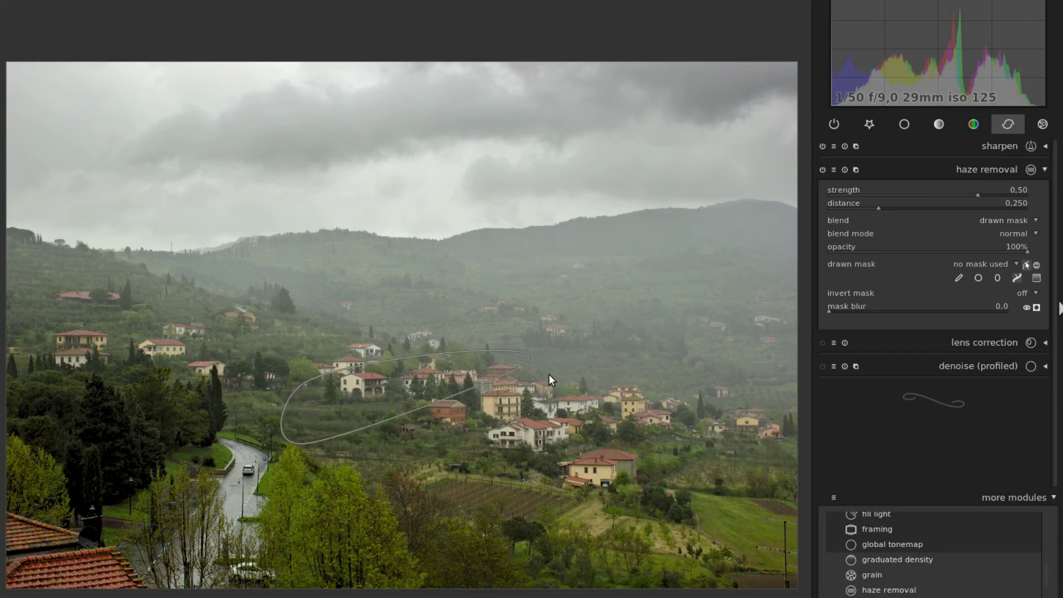
left_click(597, 387)
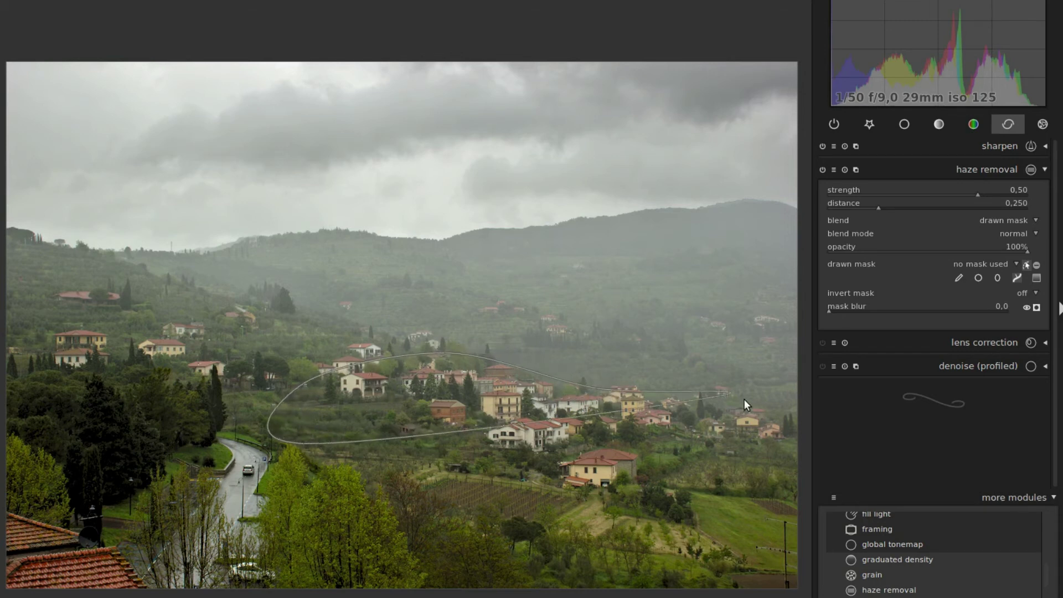
left_click(812, 427)
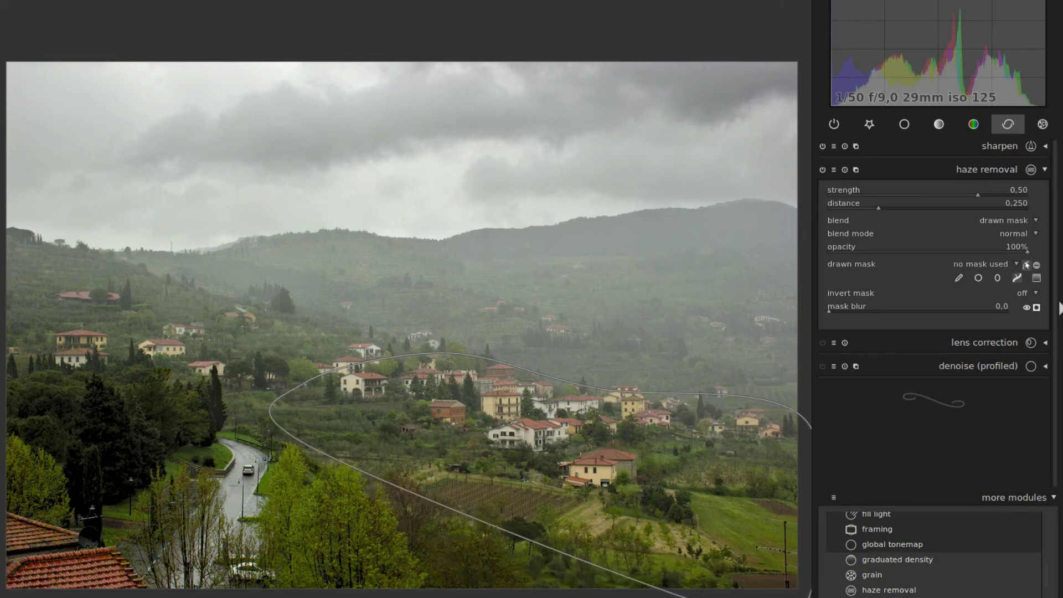
left_click(584, 521)
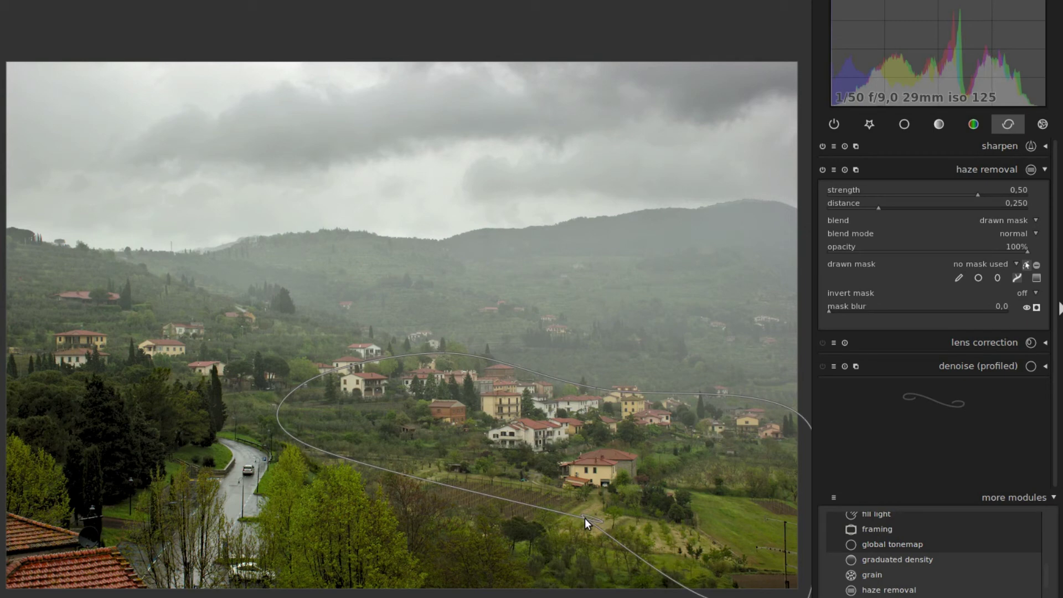
right_click(471, 486)
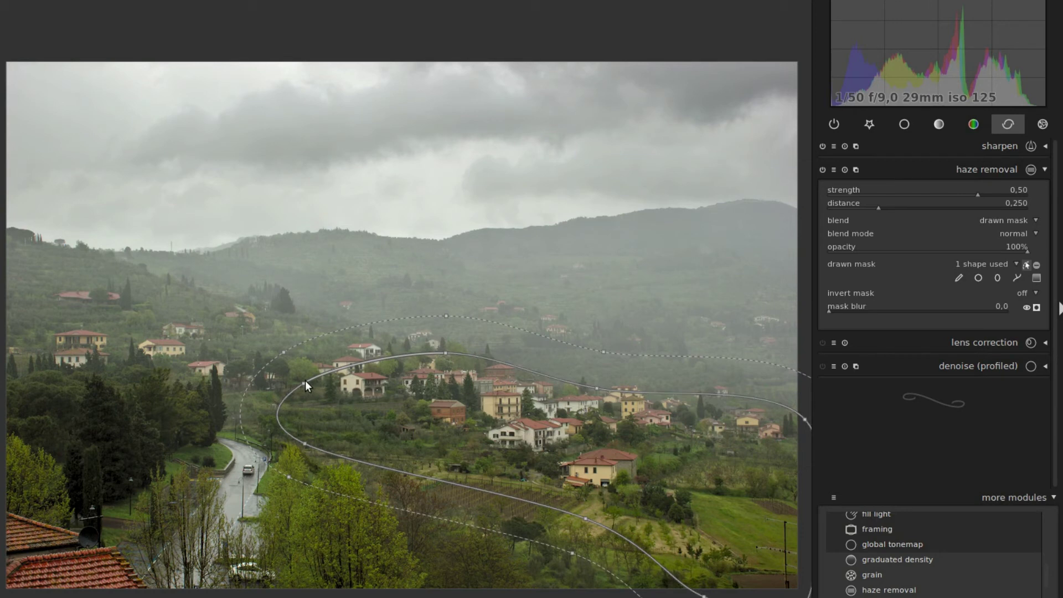
Step: Pull the two nodes at the mask path's left end inward toward the village and widen the path's feathered border
left_click_drag(305, 384, 340, 360)
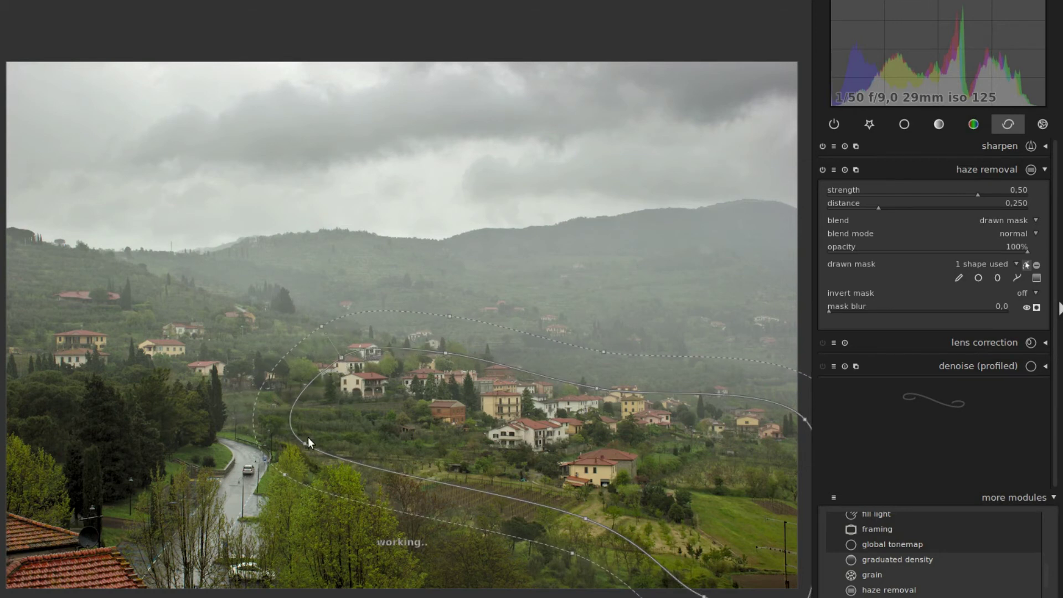
left_click_drag(304, 442, 351, 431)
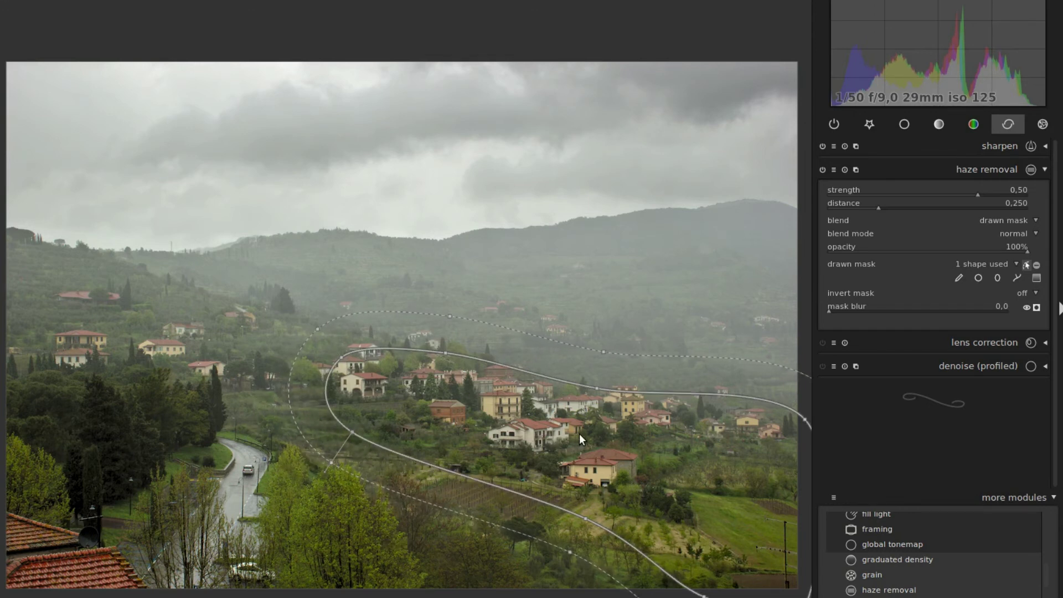
scroll(590, 436, "up", 1)
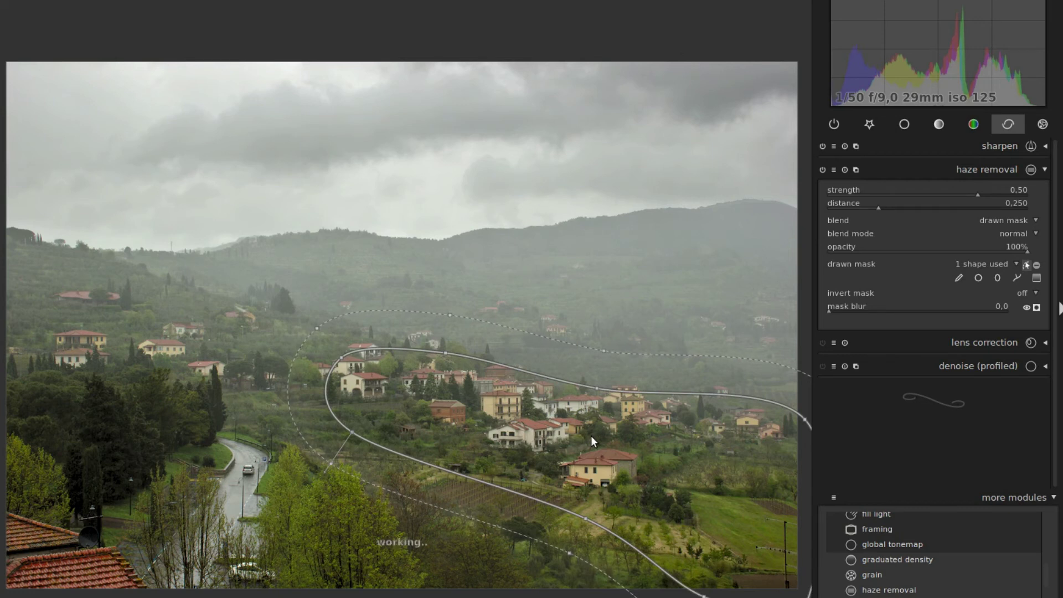
scroll(591, 436, "up", 1)
scroll(590, 438, "up", 2)
scroll(592, 441, "up", 2)
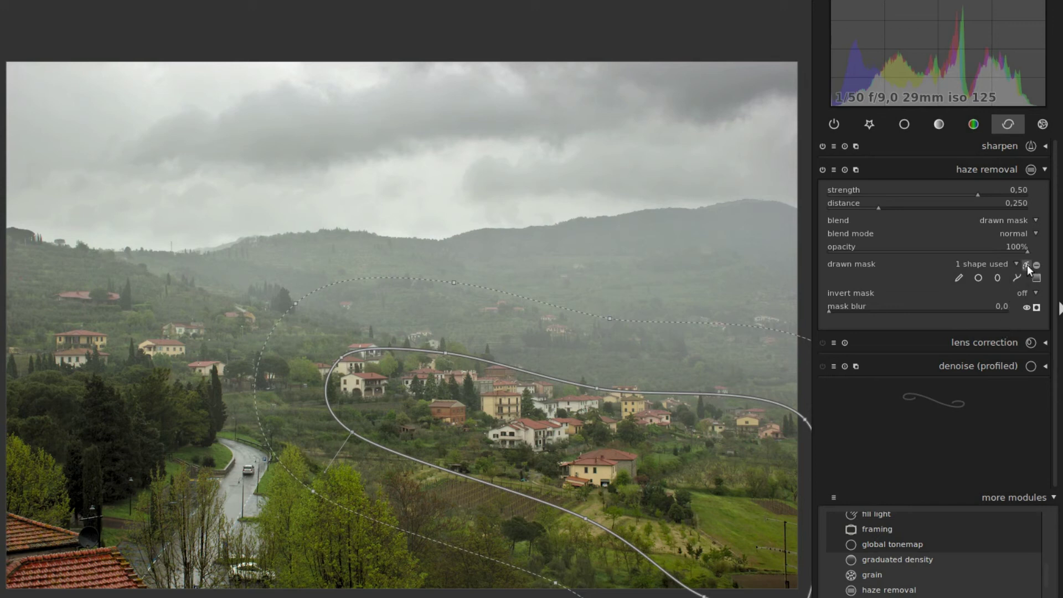
left_click(1027, 265)
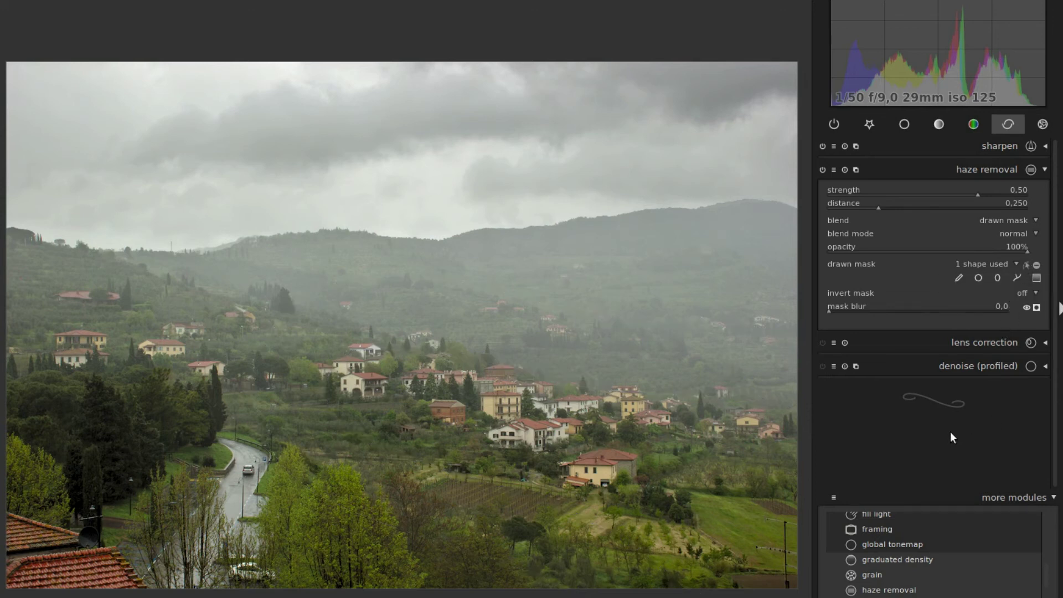
Step: Compare the photo with haze removal off and on, and move the mask's lower-left node outward toward the road
left_click(822, 169)
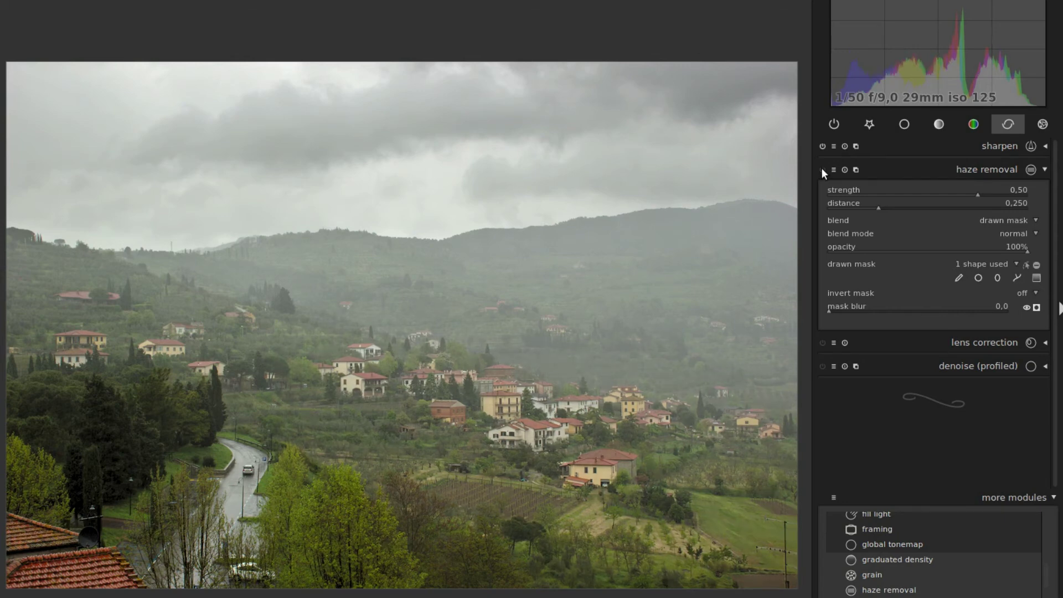
left_click(822, 169)
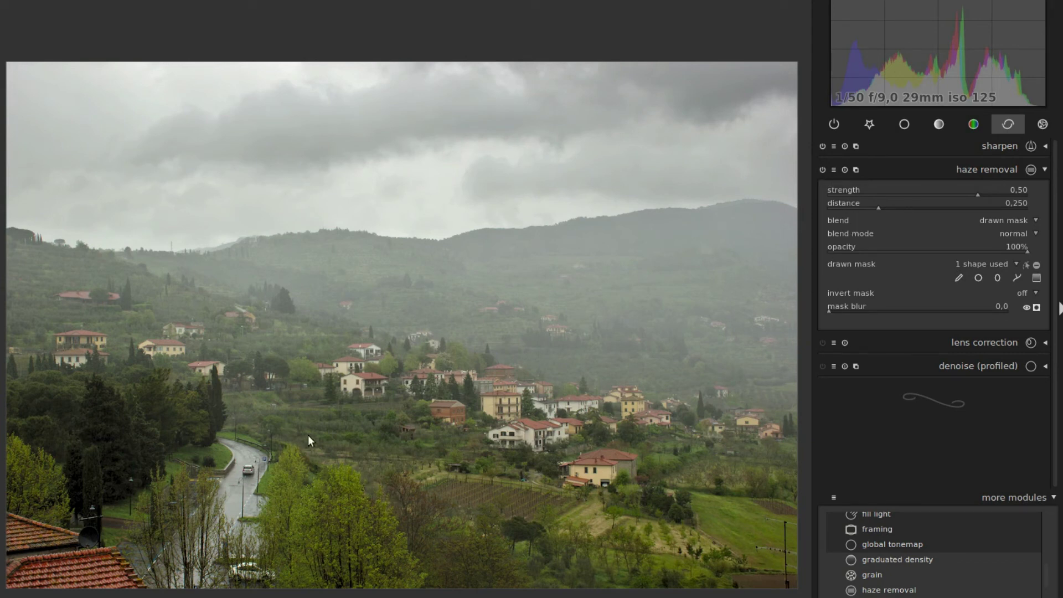
left_click(1028, 265)
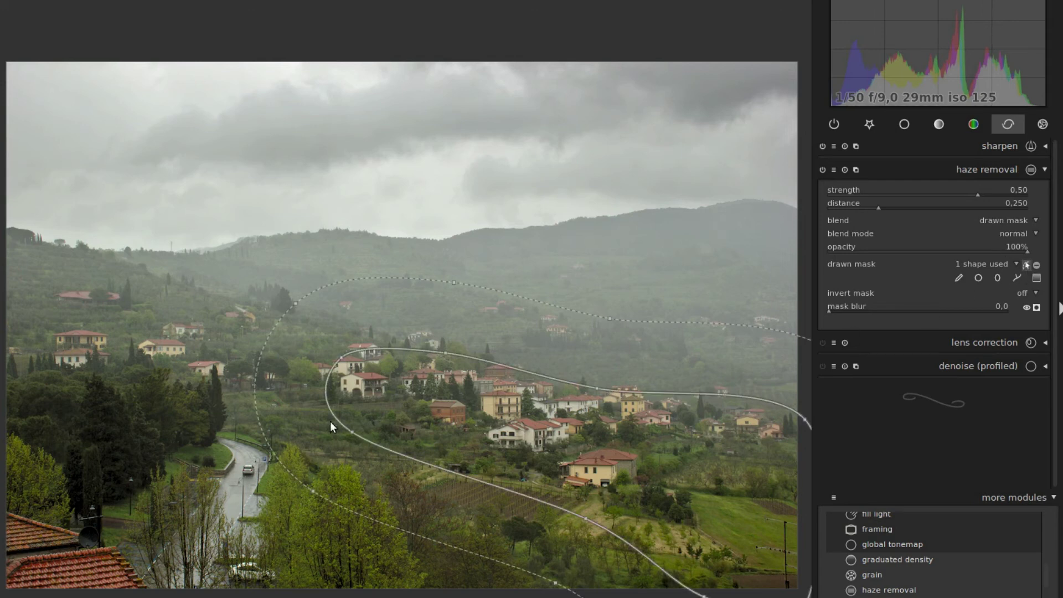
left_click_drag(354, 433, 322, 437)
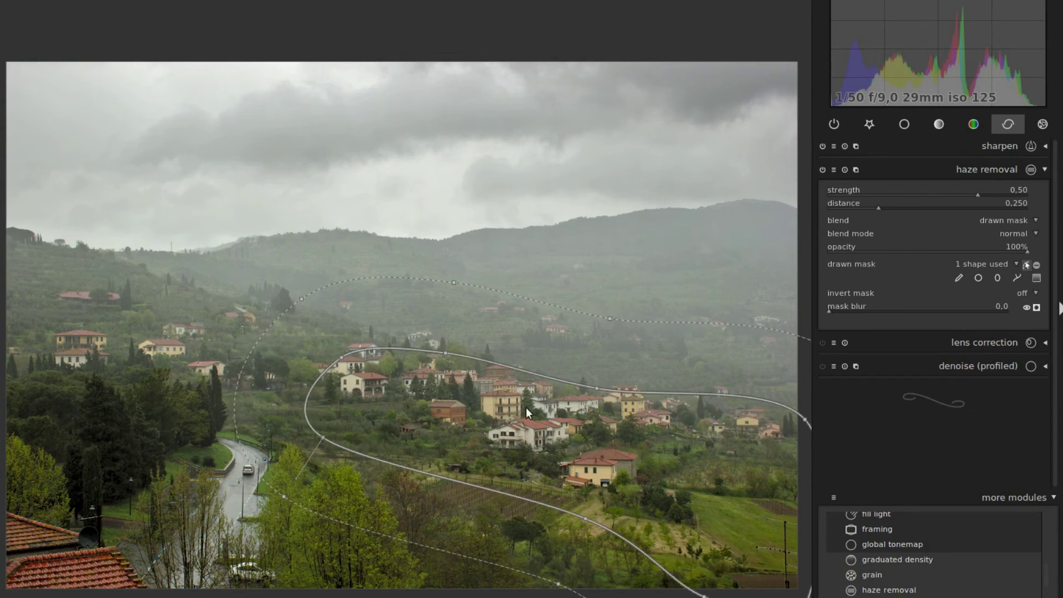
left_click(1025, 265)
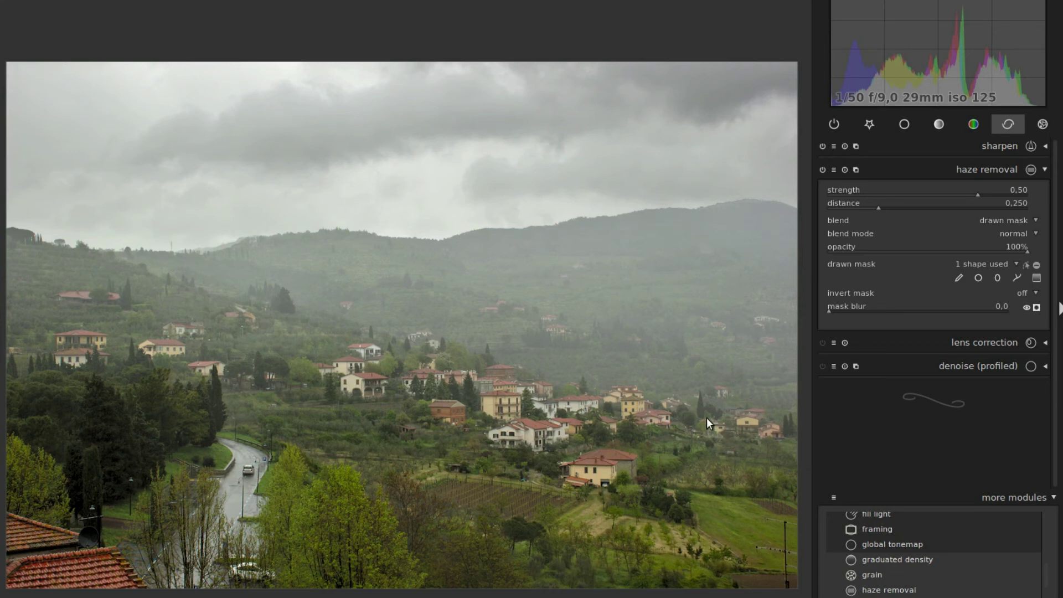
Step: Examine the sky, the hazy hillside and the village houses at full magnification to check noise and detail
middle_click(382, 159)
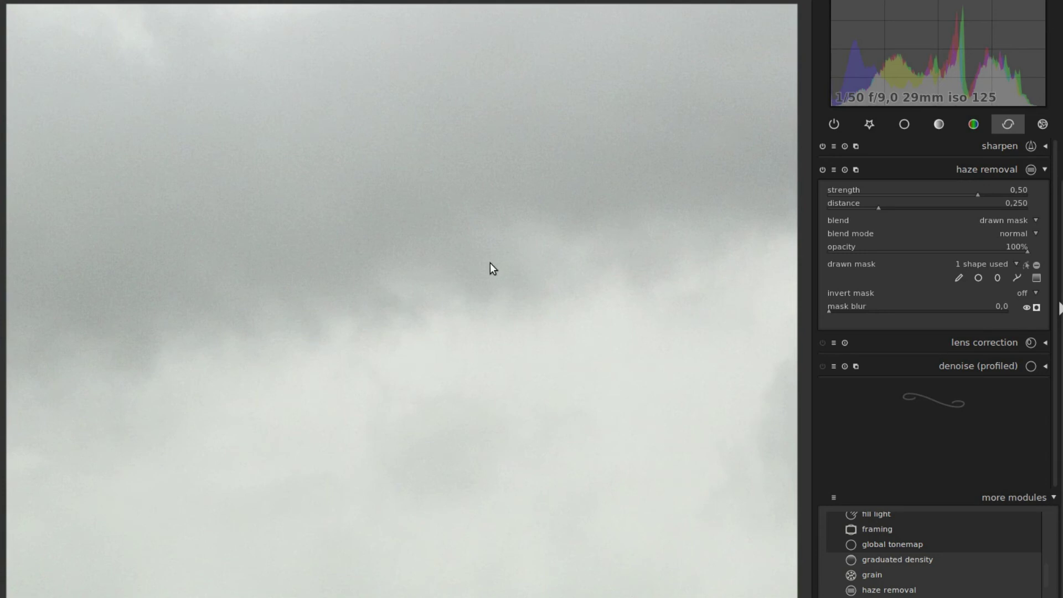
left_click_drag(381, 536, 400, 368)
left_click_drag(432, 574, 439, 183)
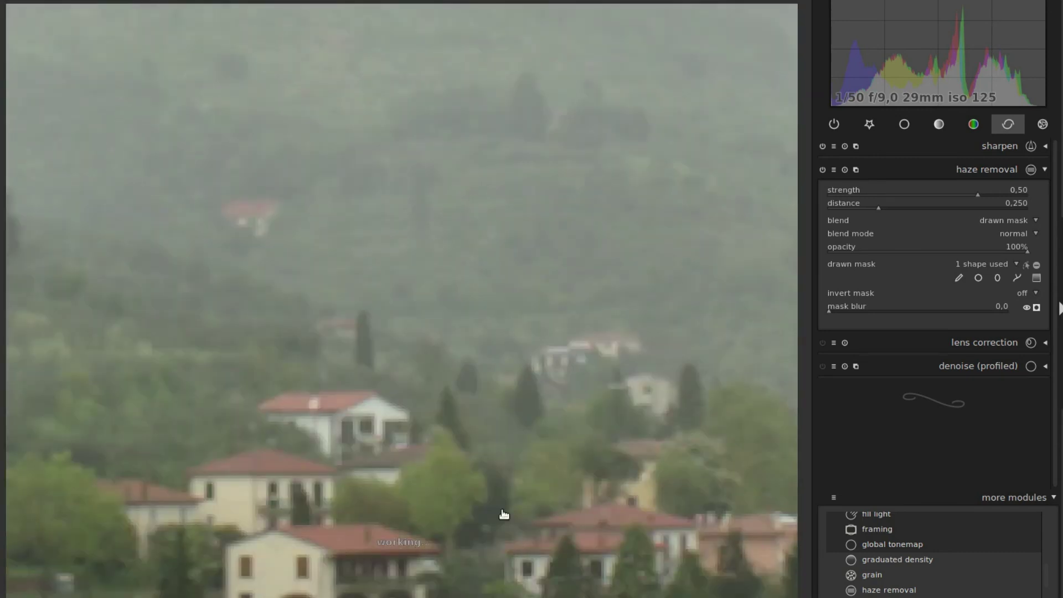
left_click_drag(504, 512, 450, 220)
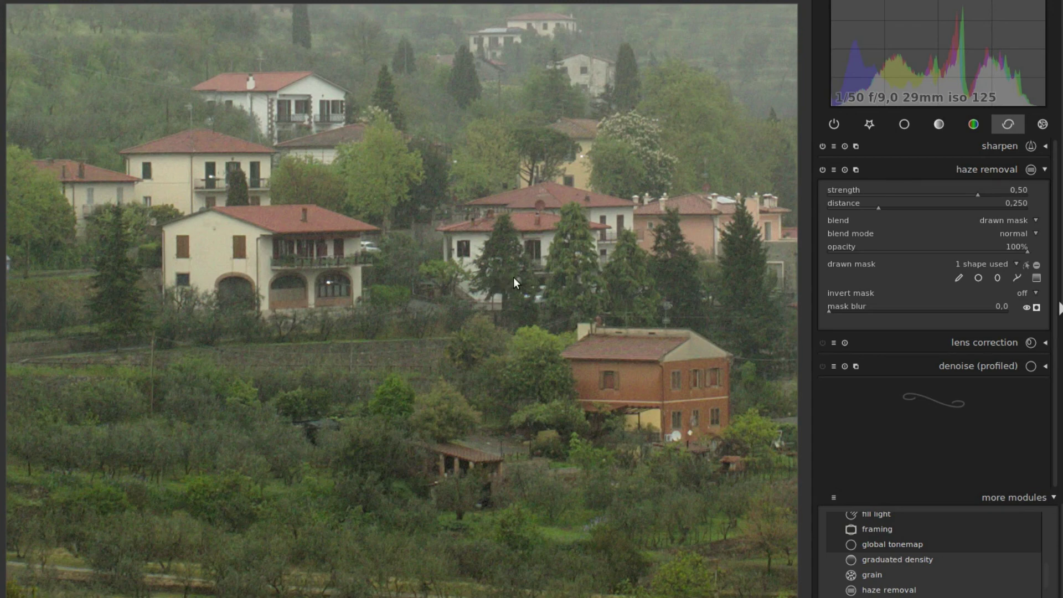
scroll(506, 284, "up", 3)
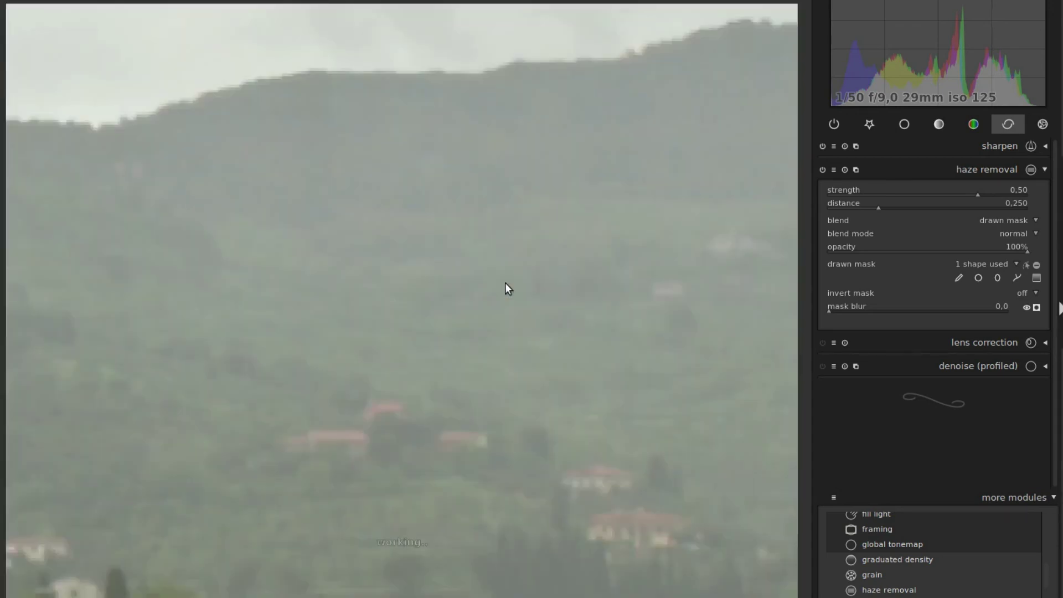
scroll(508, 289, "down", 3)
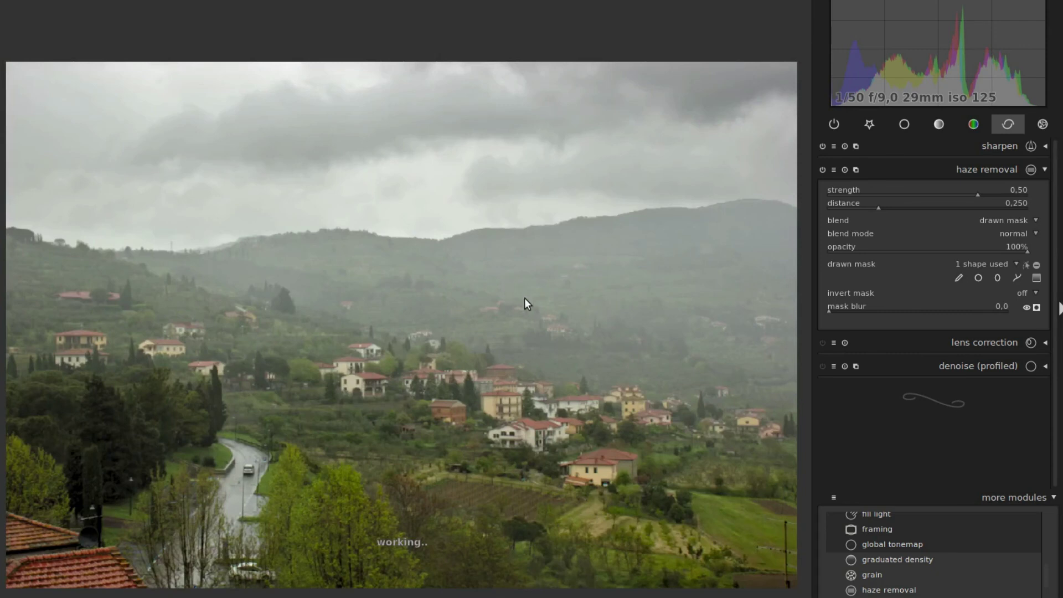
Step: Open the denoise (profiled) settings, collapse the full module list, and turn the denoise module on
left_click(958, 366)
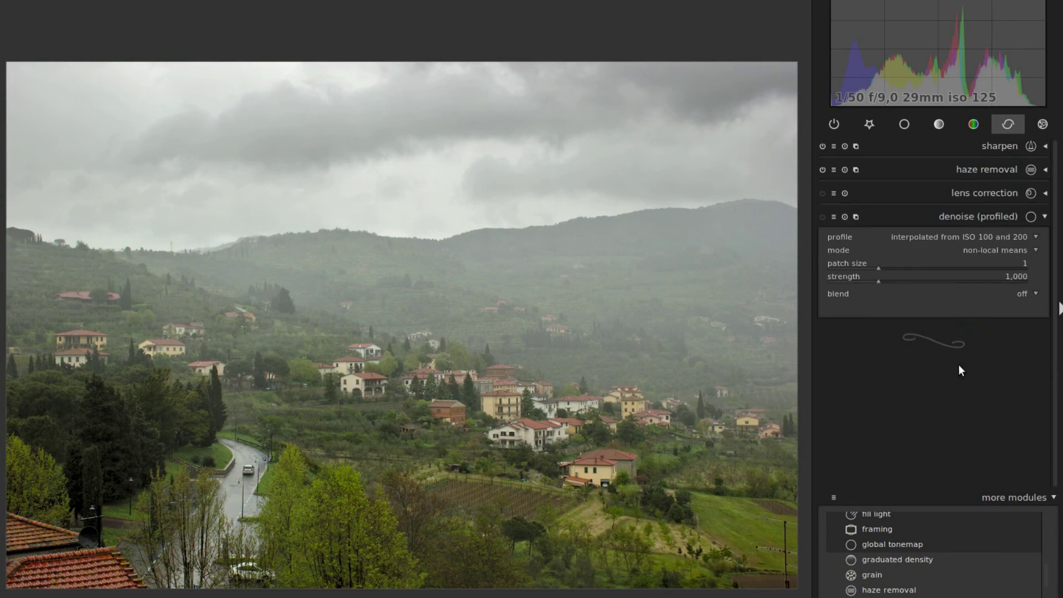
left_click(1028, 497)
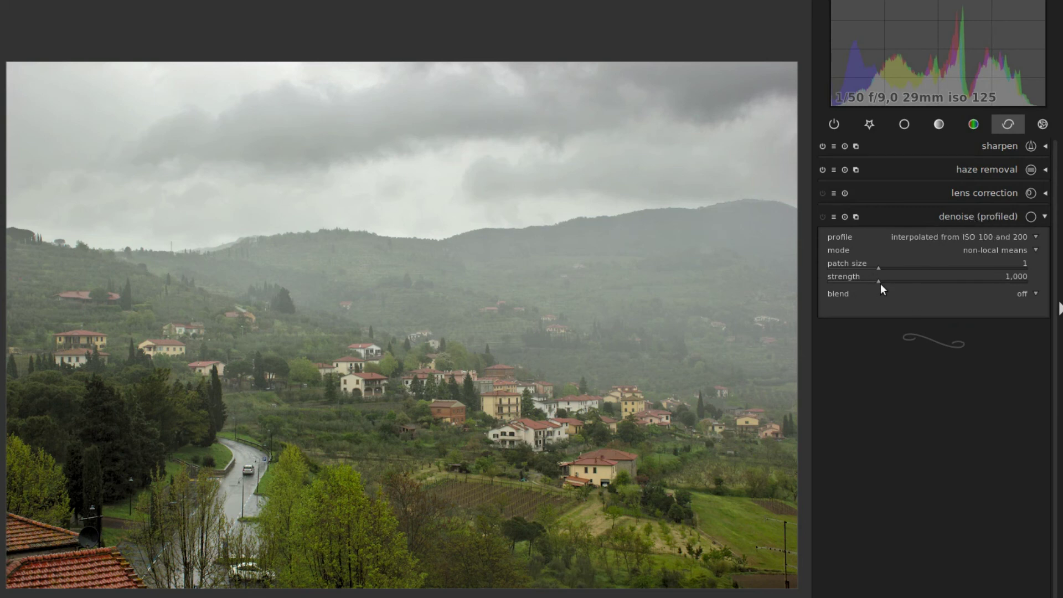
left_click(822, 216)
Step: Inspect the denoised sky, hillside and village houses at full magnification
middle_click(422, 198)
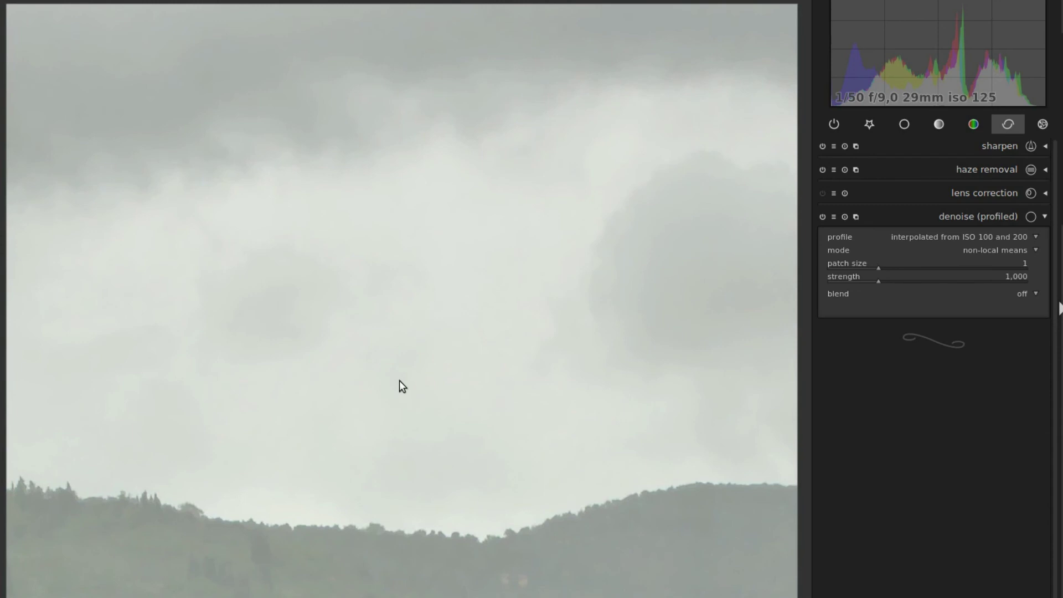
left_click_drag(624, 563, 589, 254)
left_click_drag(501, 500, 539, 202)
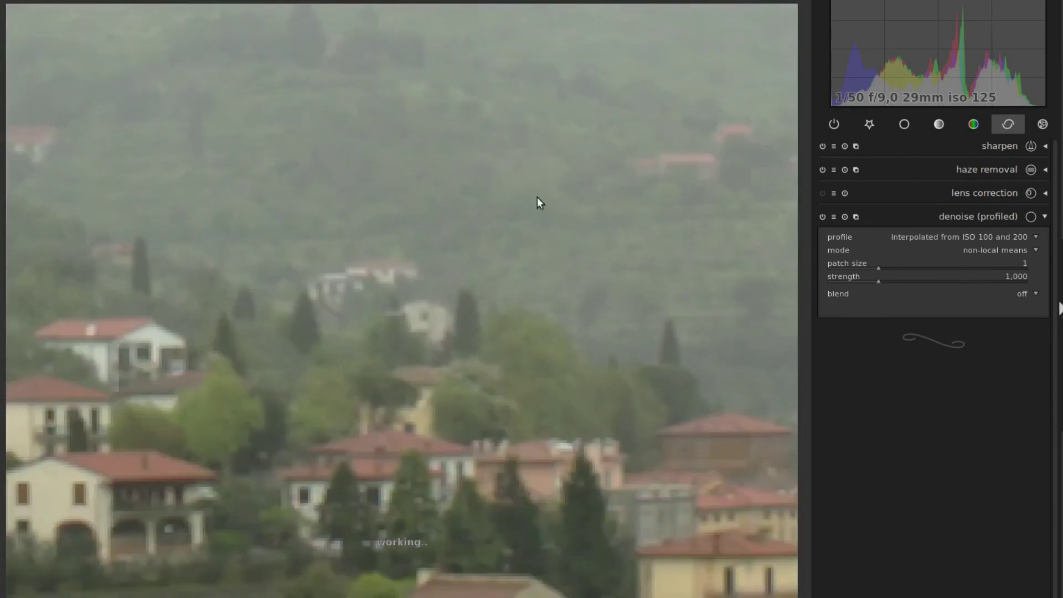
left_click_drag(596, 546, 474, 368)
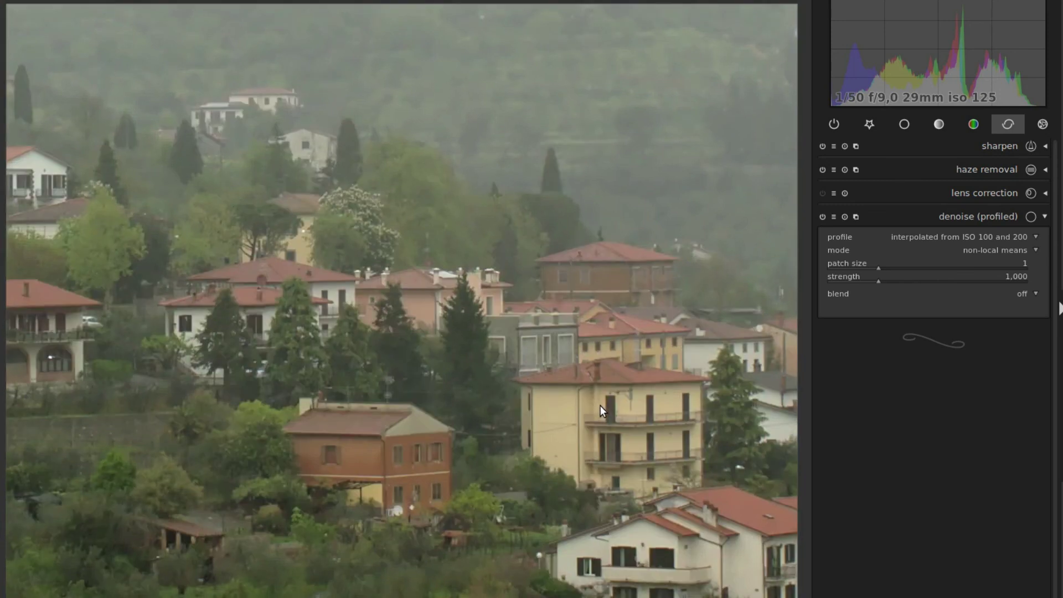
Step: Blend the profiled denoising uniformly in normal mode at 50% opacity
left_click(1026, 294)
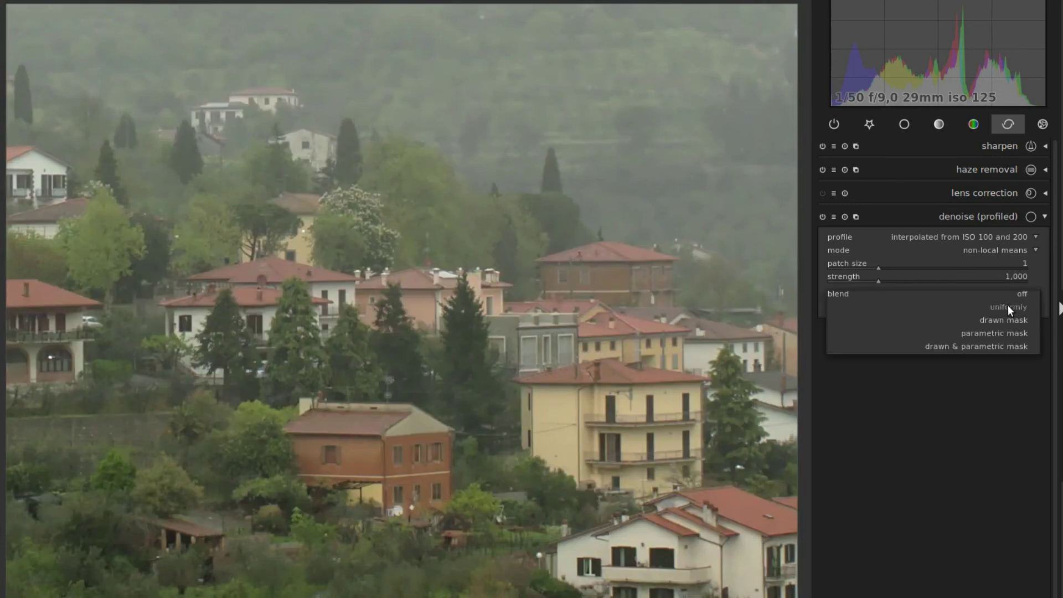
left_click(1008, 306)
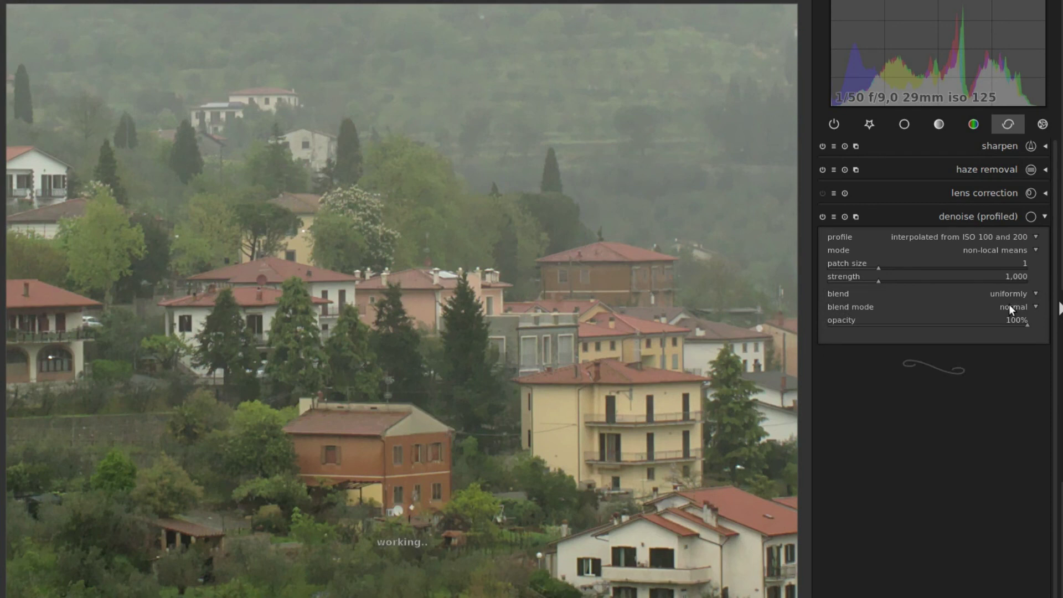
left_click(929, 325)
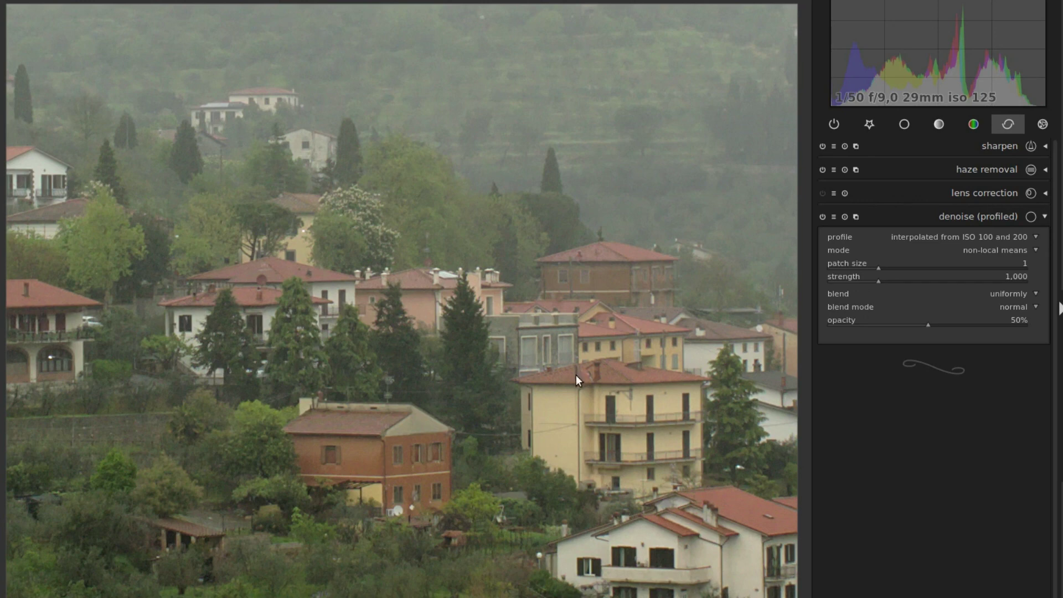
Step: Examine the hillside and cloudy sky at full magnification to judge the noise left by the blended denoising
left_click_drag(410, 72, 456, 577)
left_click_drag(457, 111, 458, 214)
mouse_move(461, 154)
left_mouse_down()
mouse_move(488, 320)
mouse_move(478, 593)
left_mouse_up()
left_click_drag(471, 294, 469, 458)
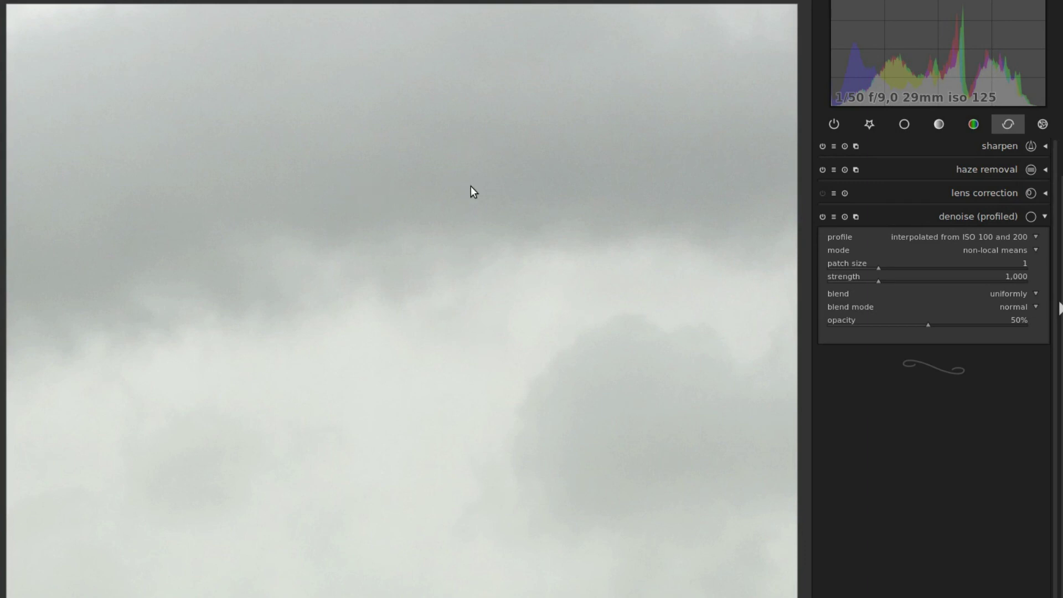
Step: Compare the whole photo at the base curve history state with the latest denoise (profiled) state
middle_click(388, 279)
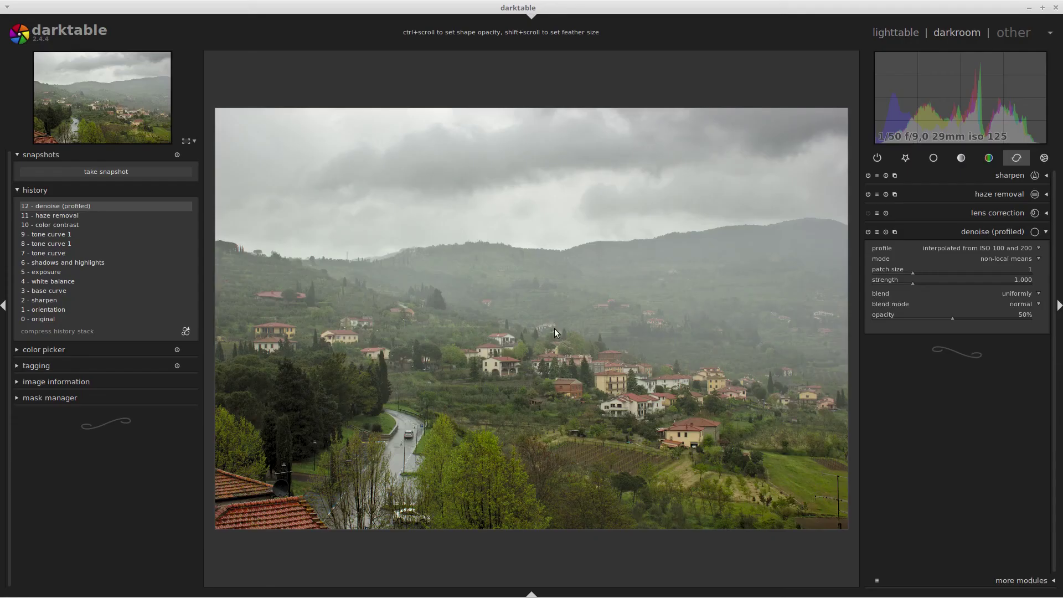
left_click(55, 290)
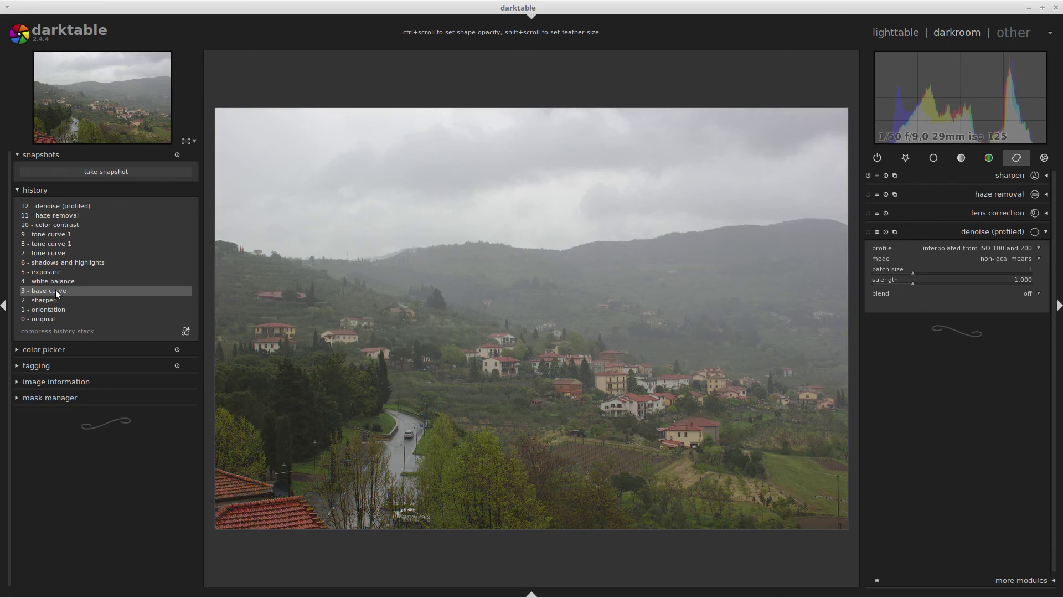
left_click(54, 207)
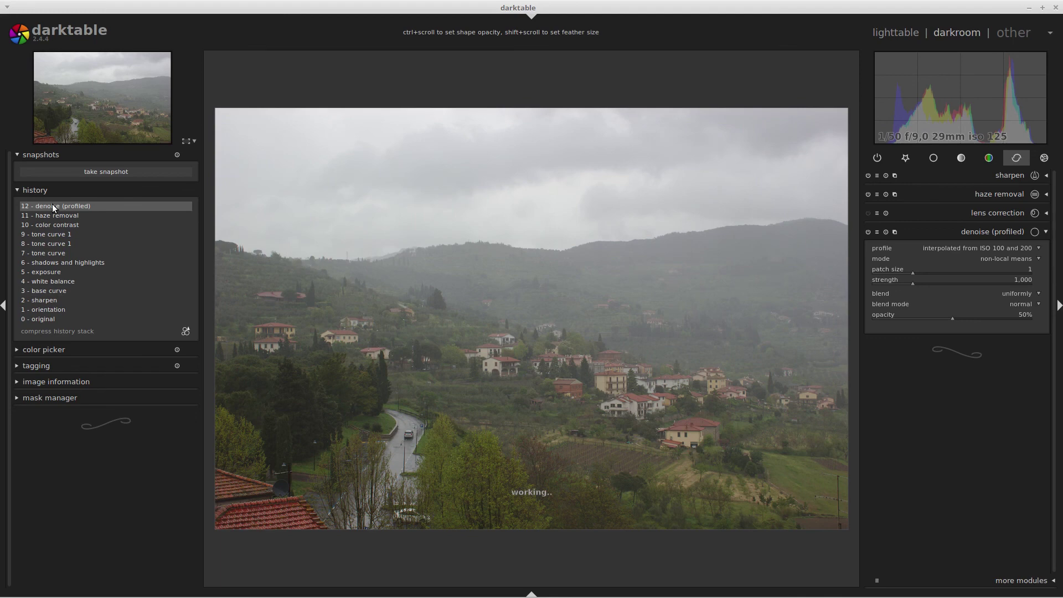